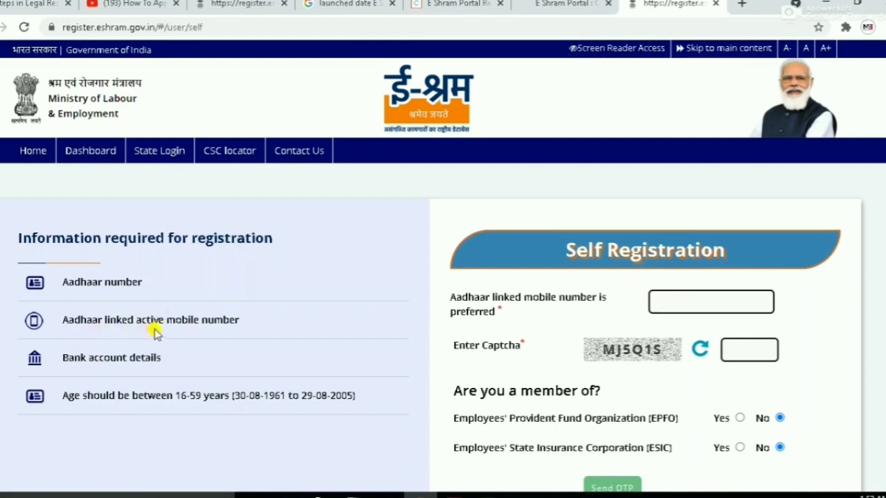
left_click_drag(243, 320, 60, 315)
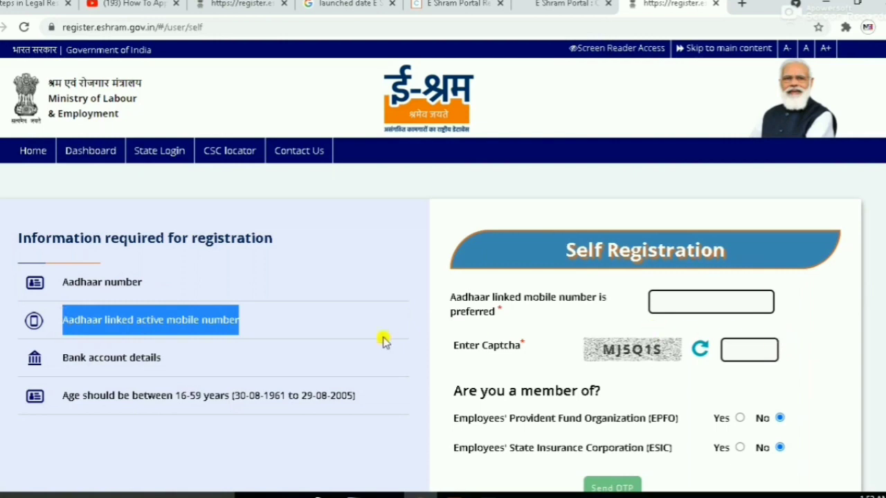
left_click(248, 326)
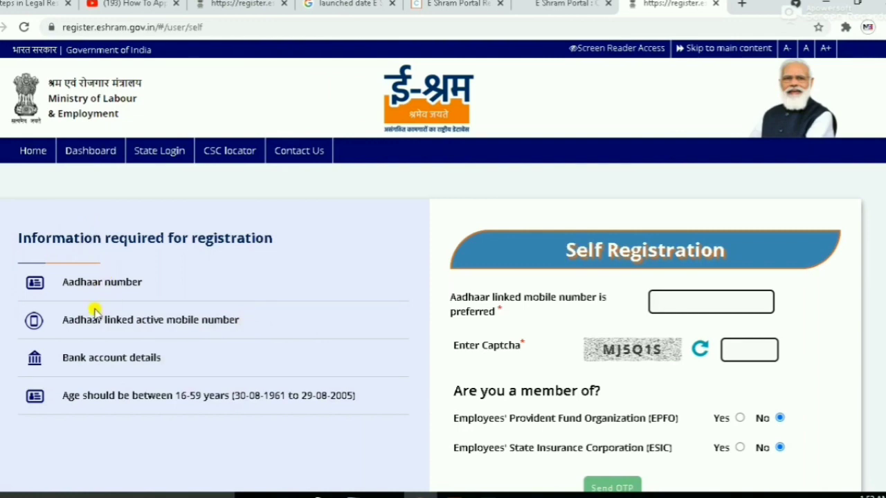
left_click_drag(68, 281, 325, 409)
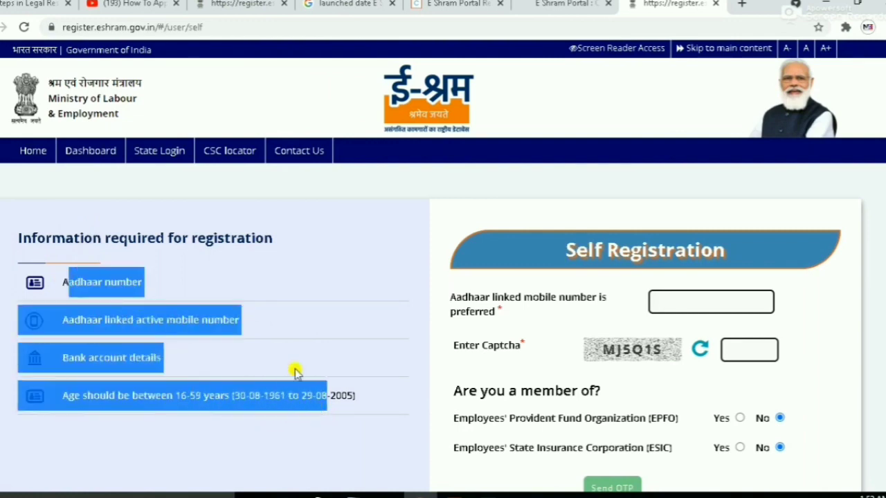
scroll(484, 276, "down", 2)
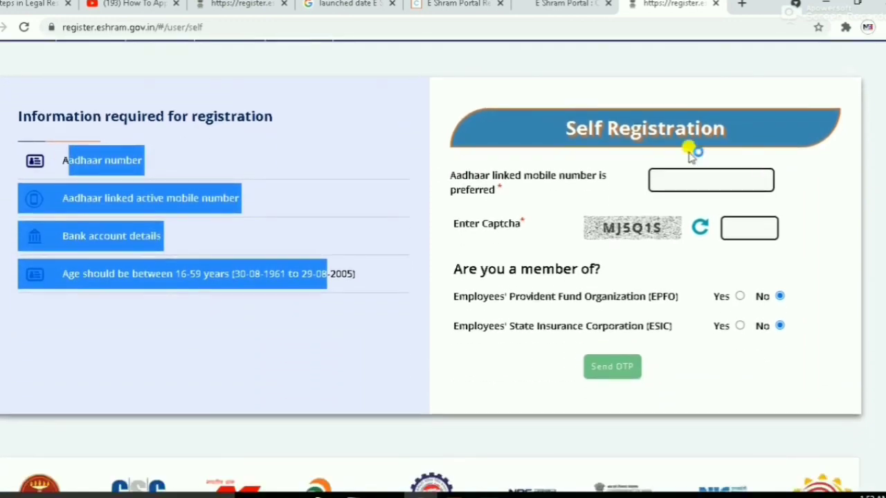
left_click(668, 178)
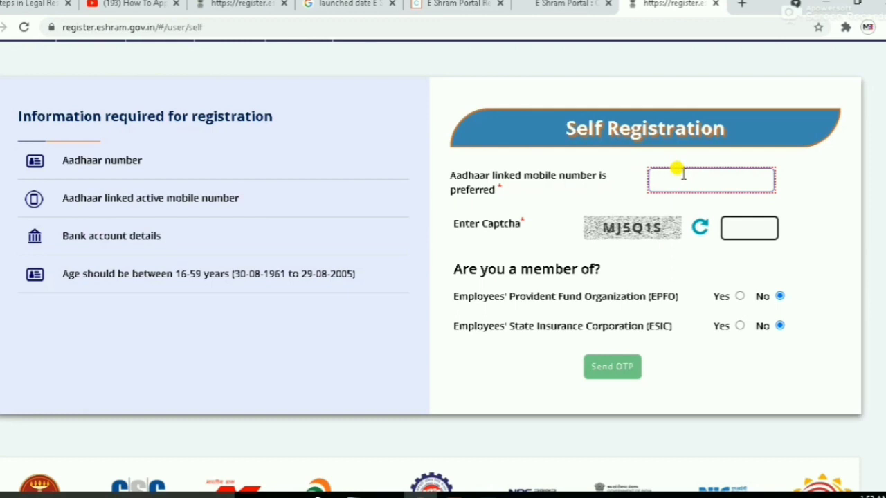
- Enter the Aadhaar-linked mobile number and the captcha characters, leaving EPFO and ESIC at No
type("99")
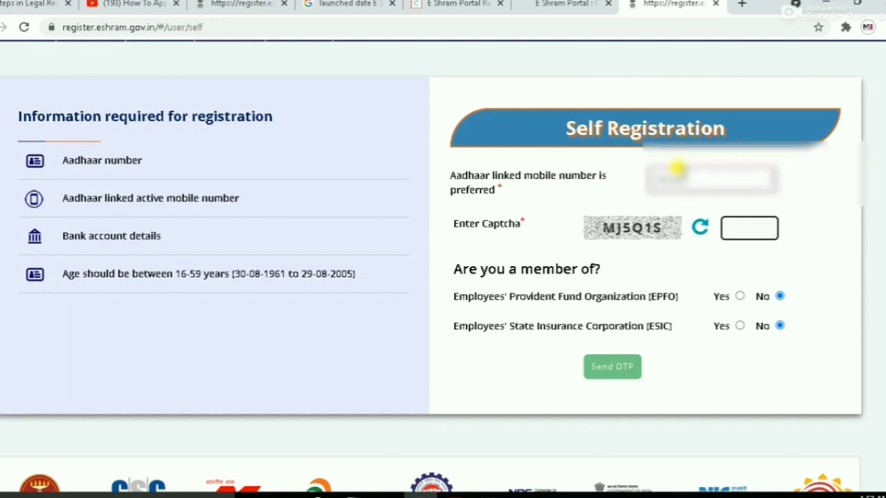
key("Tab")
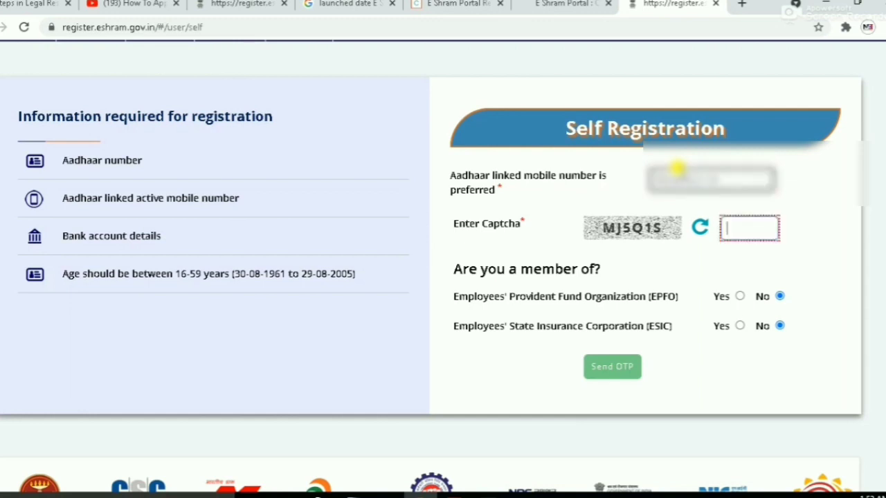
left_click(738, 229)
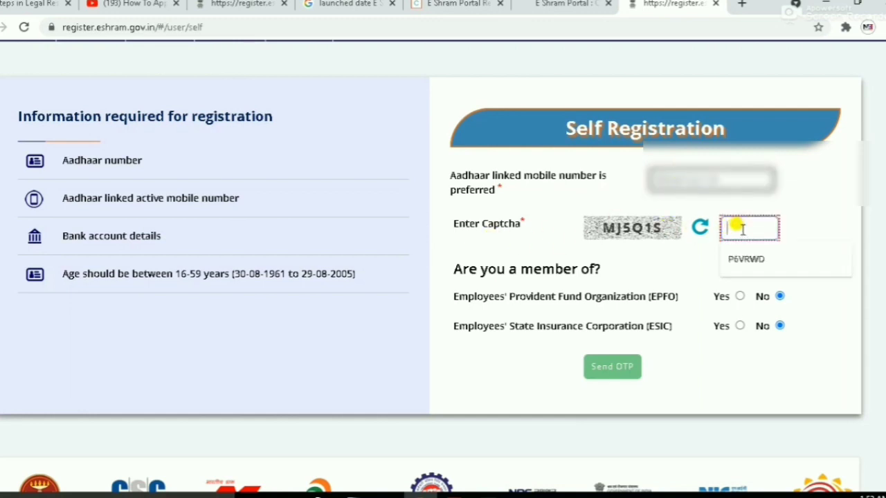
type("M")
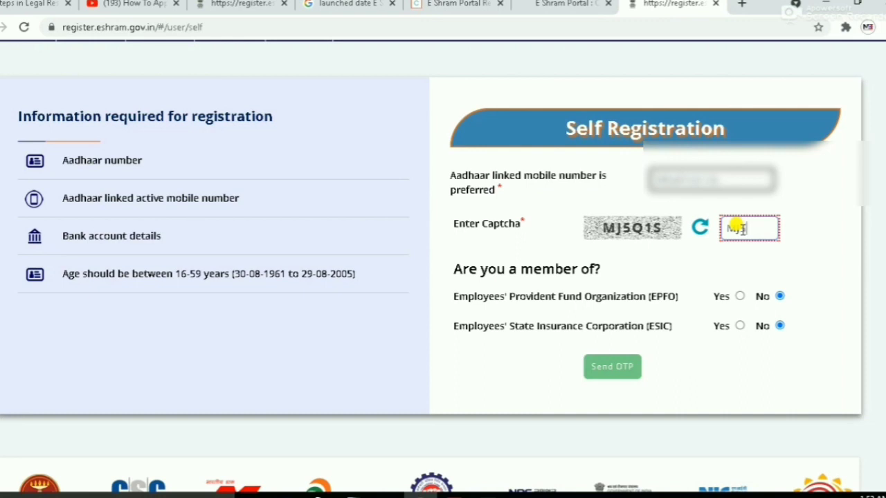
type("J5Q1S")
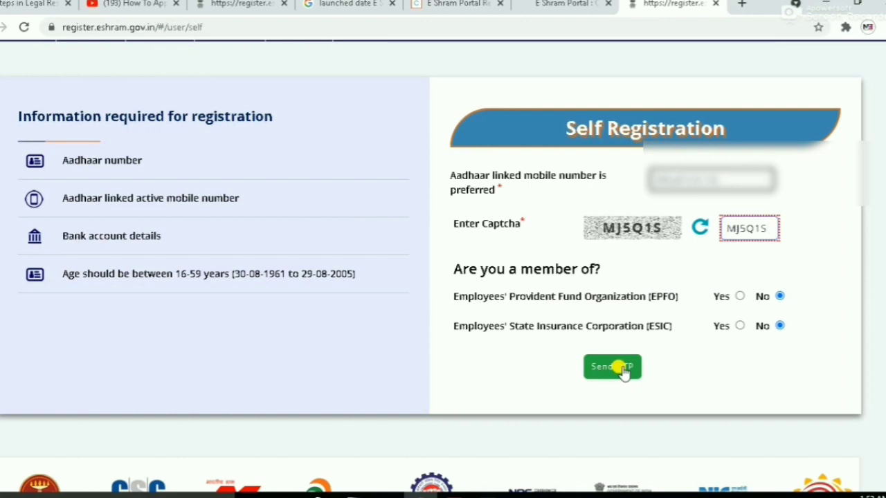
- Request an OTP for the mobile number, then enter and submit the received code
left_click(621, 370)
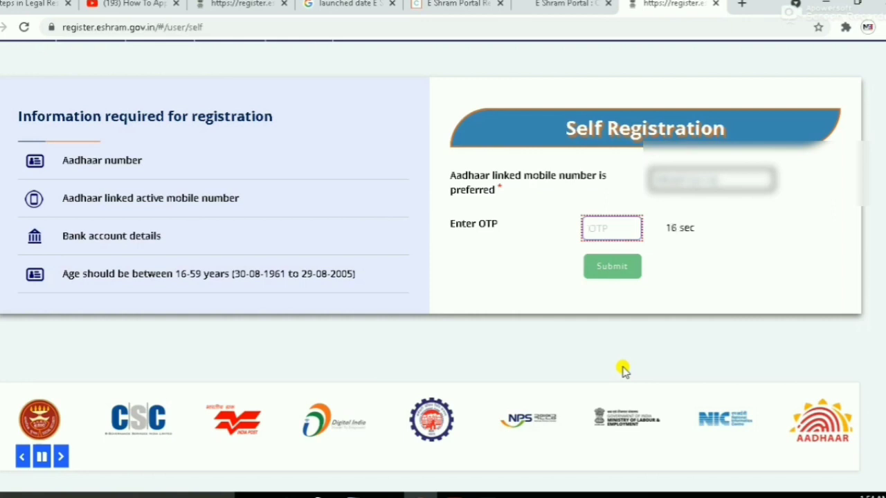
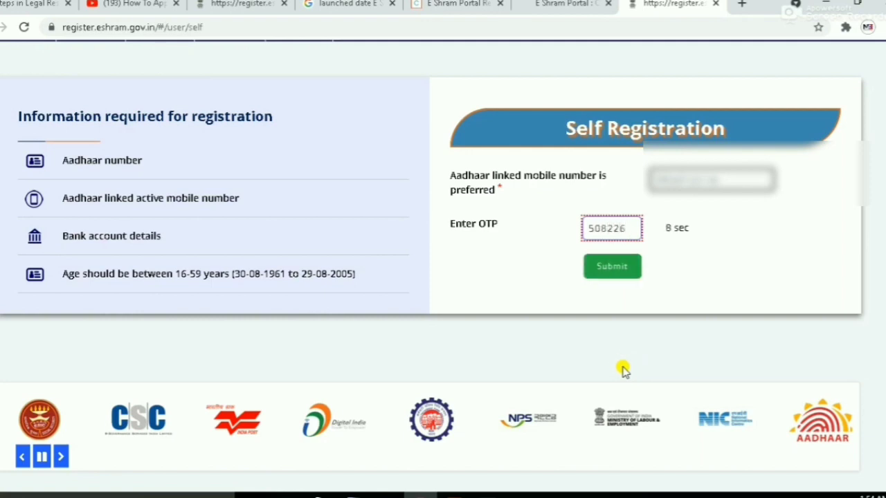
left_click(614, 273)
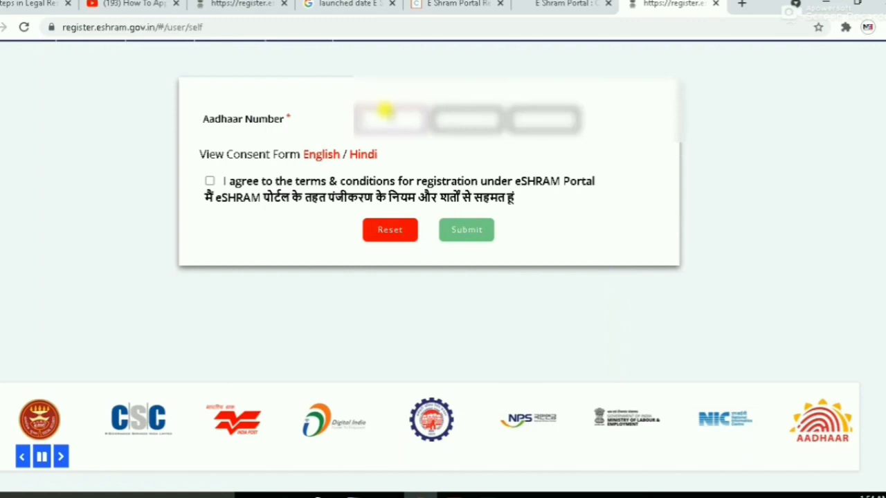
- Enter the Aadhaar number, agree to the terms and submit it for OTP verification
type("****")
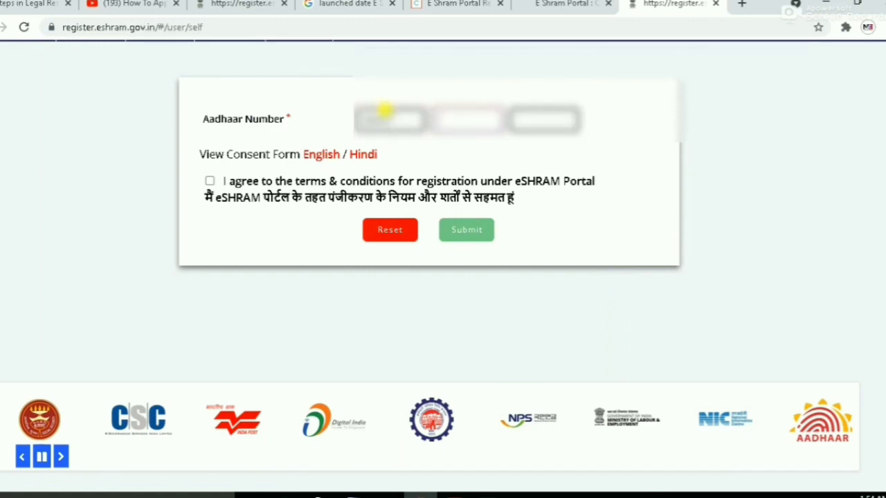
type("********")
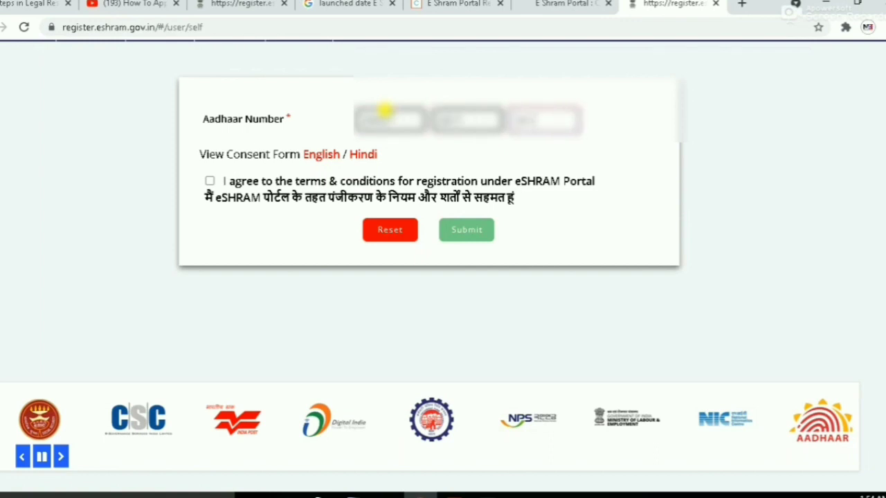
left_click(209, 180)
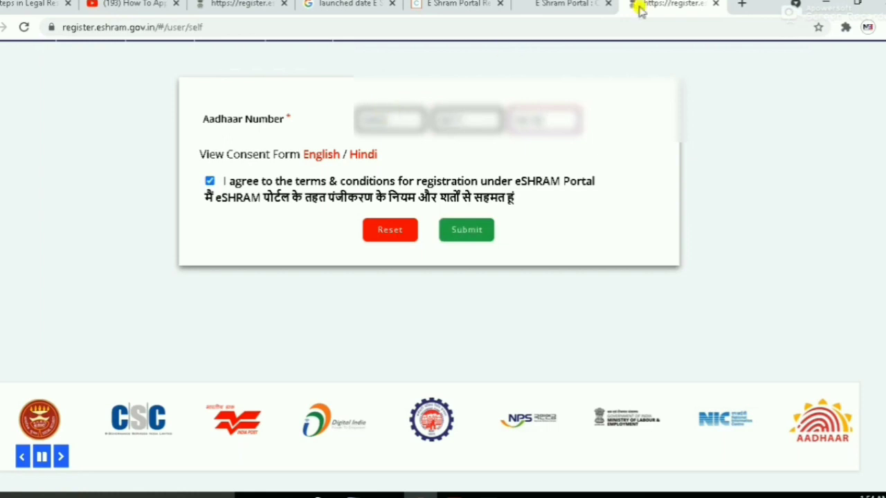
left_click(474, 235)
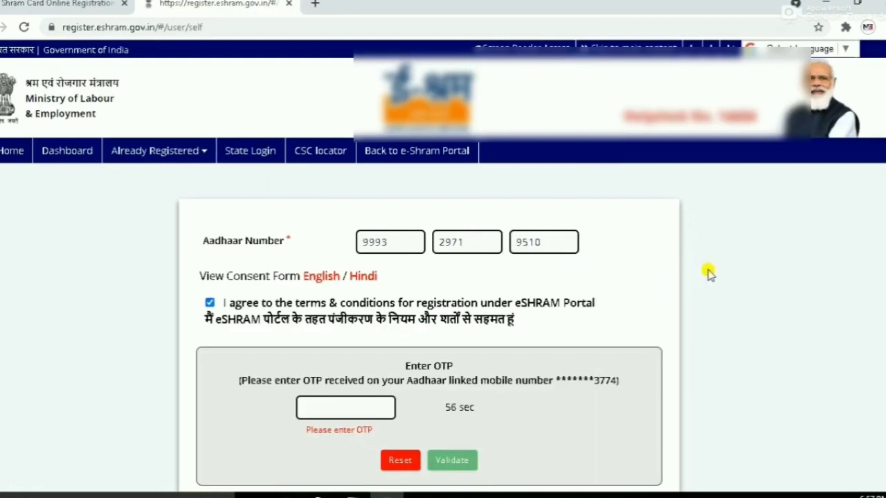
- Enter the OTP sent to the Aadhaar-linked mobile and validate it
scroll(699, 270, "down", 2)
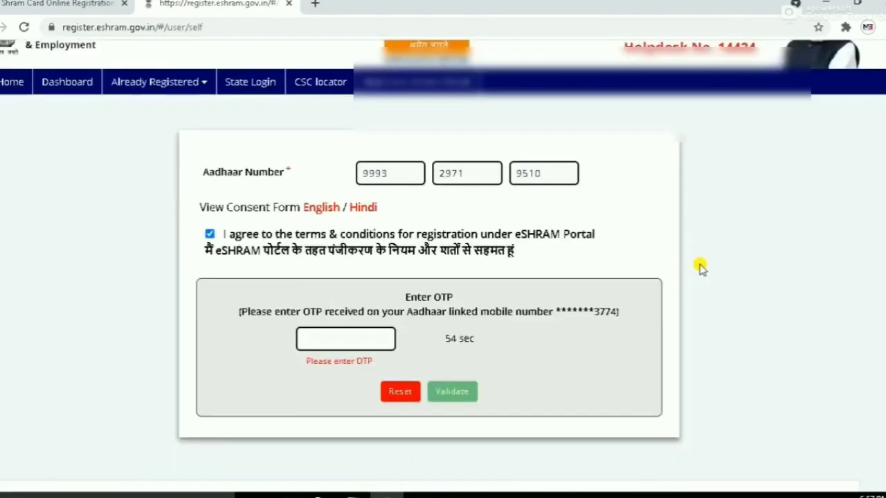
left_click(350, 266)
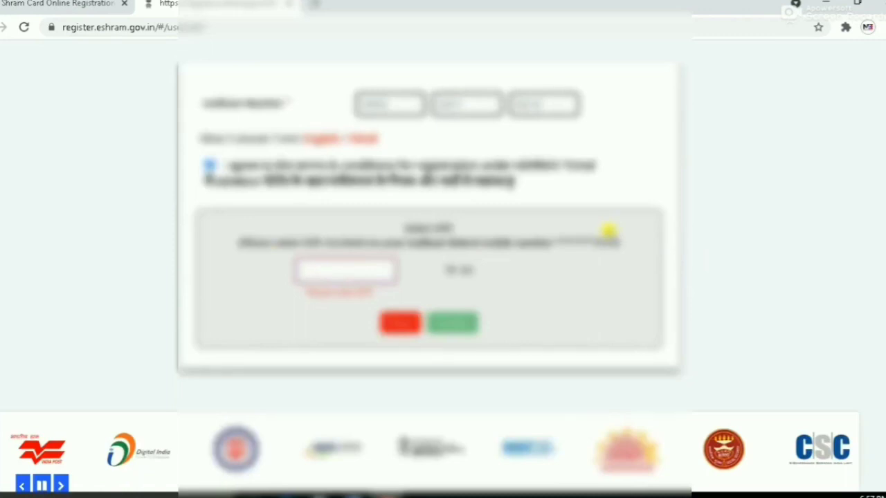
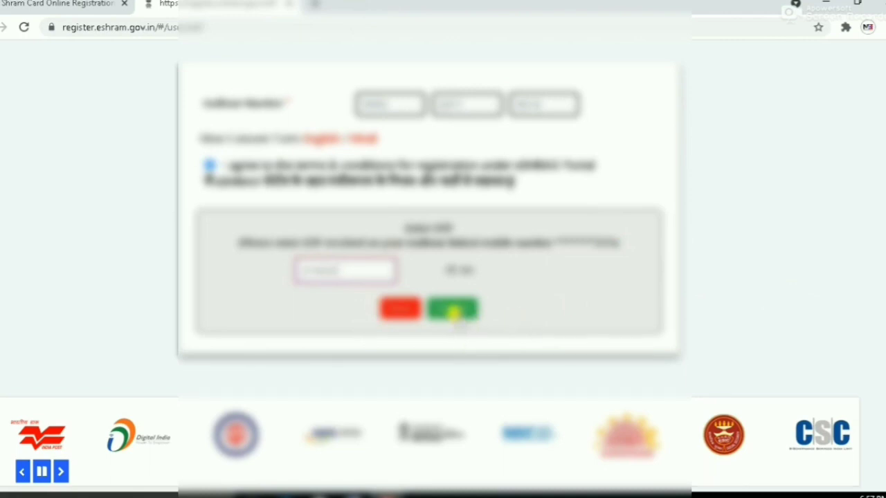
scroll(460, 325, "up", 1)
left_click(453, 342)
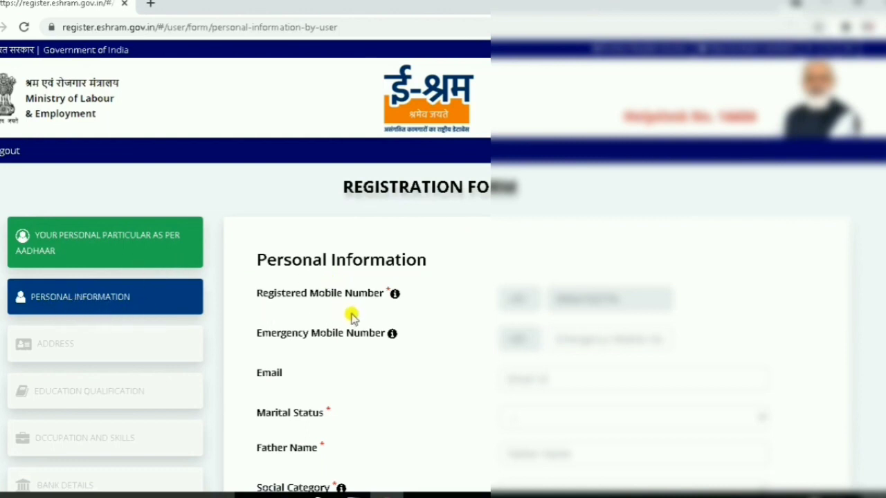
- Scroll through the Personal Information section to review its fields
scroll(221, 333, "down", 2)
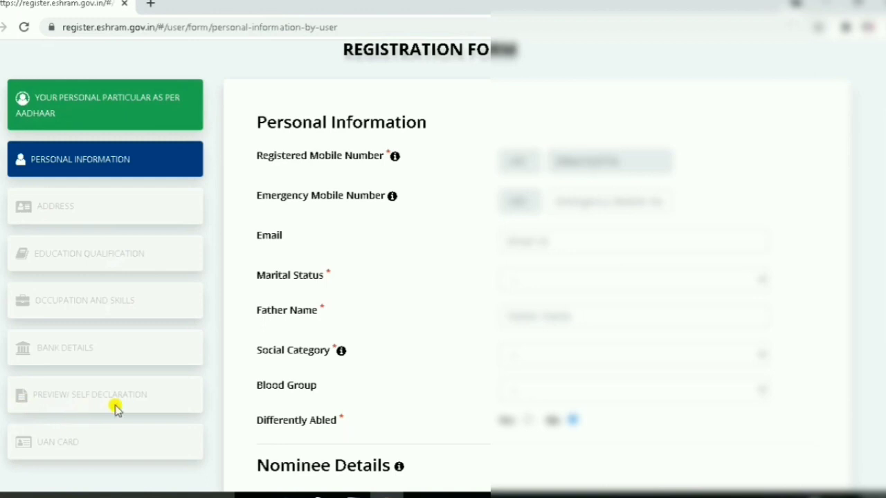
scroll(115, 403, "down", 1)
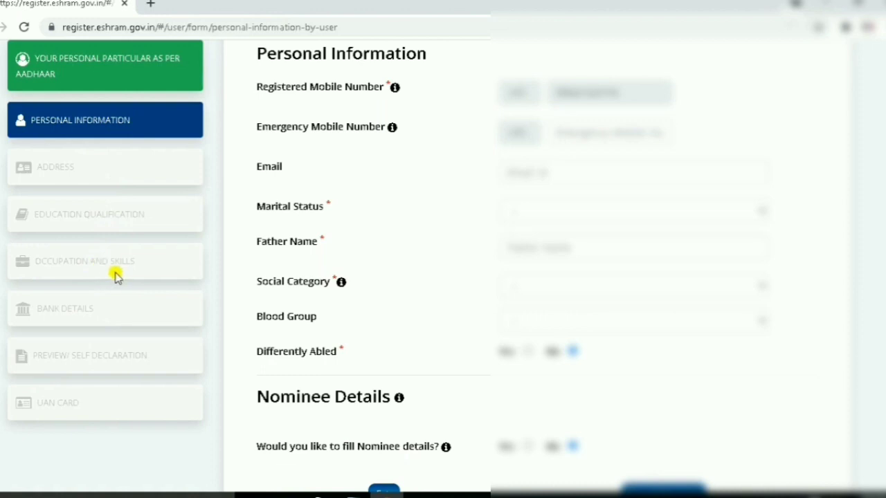
scroll(121, 268, "up", 2)
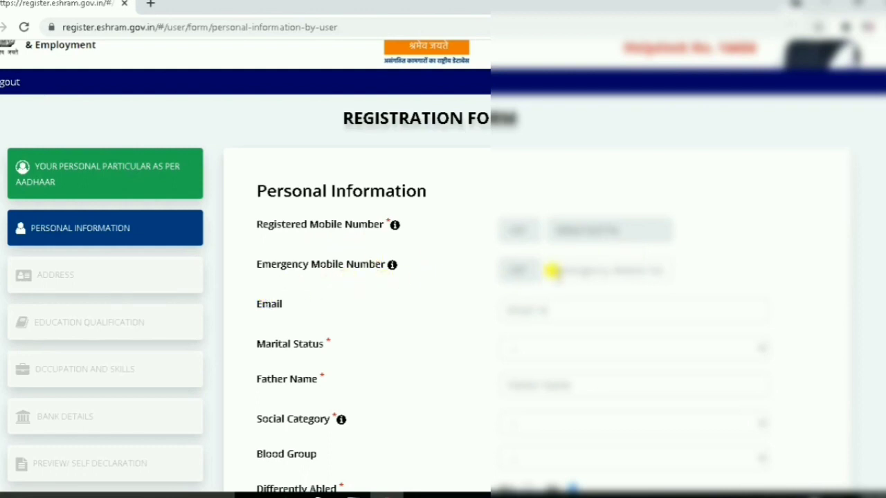
- Replace the autofilled Emergency Mobile Number with a new emergency contact number
left_click(602, 271)
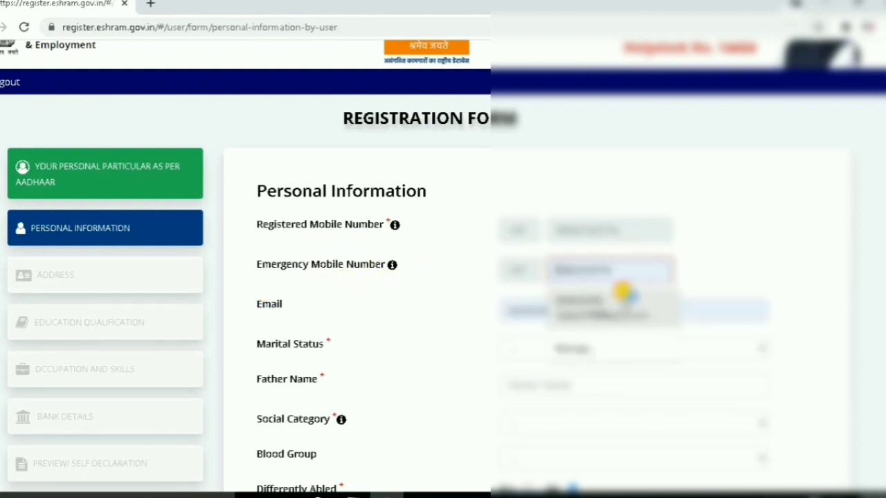
left_click(622, 293)
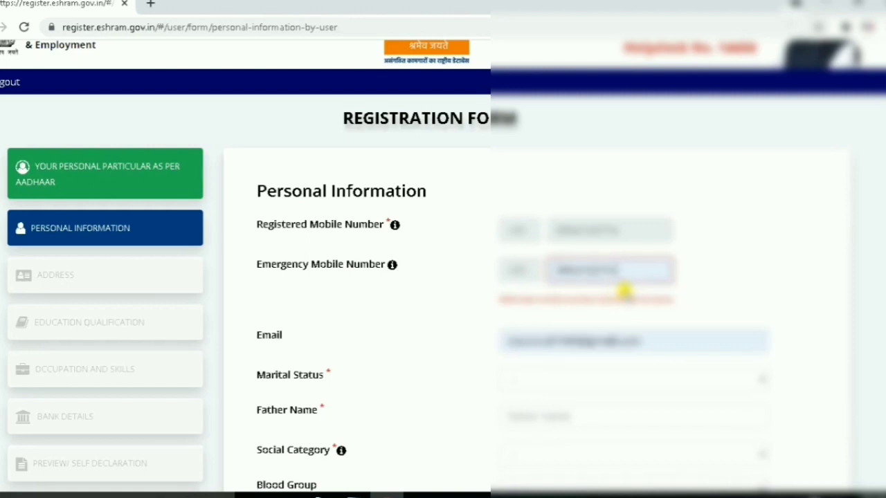
key("BackSpace")
key("BackSpace")
key("BackSpace")
key("BackSpace")
key("BackSpace")
key("BackSpace")
key("BackSpace")
key("BackSpace")
key("BackSpace")
key("BackSpace")
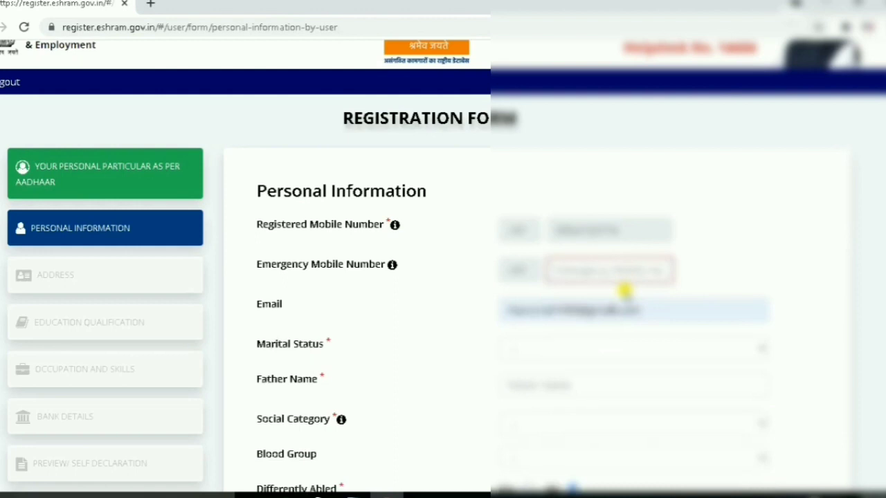
type("9")
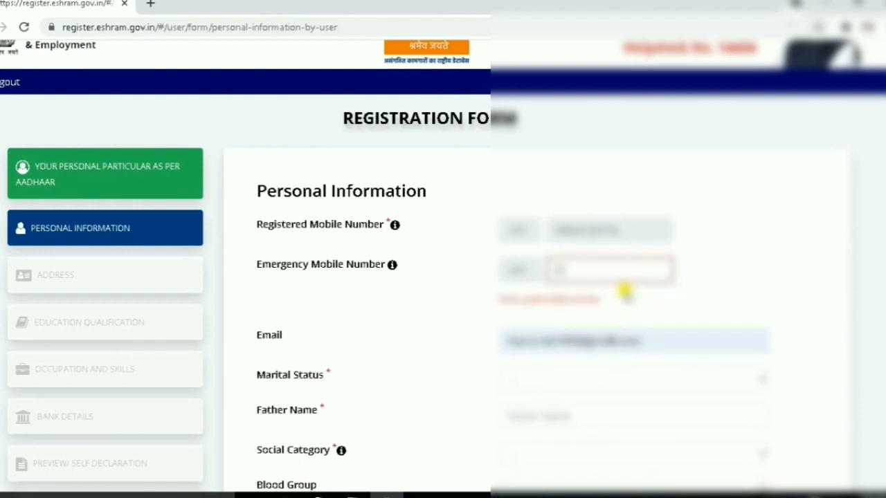
type("8765432")
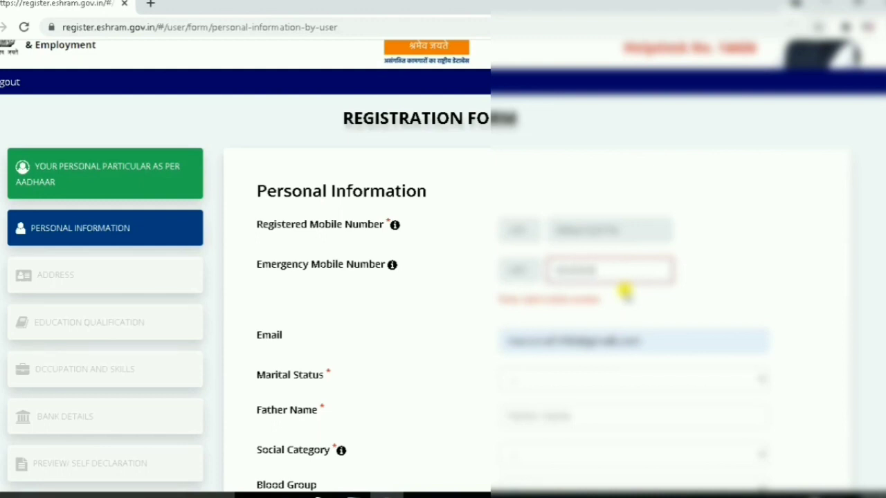
type("100")
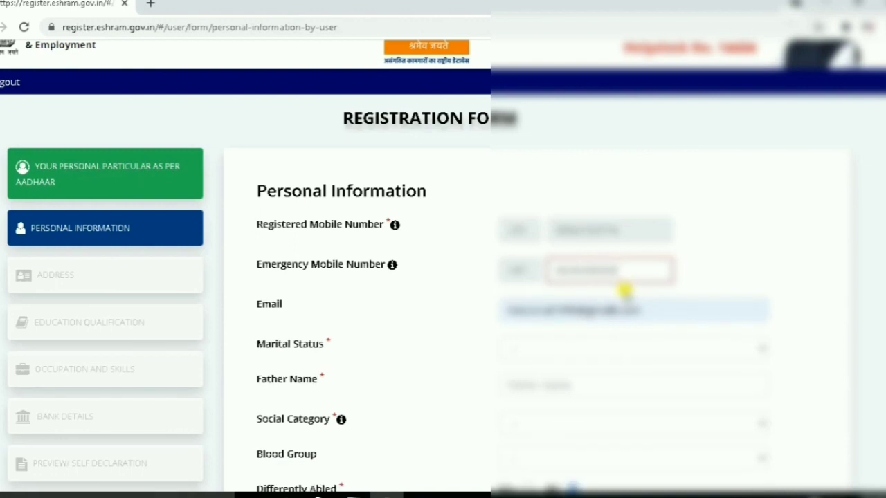
type("0")
scroll(534, 249, "down", 2)
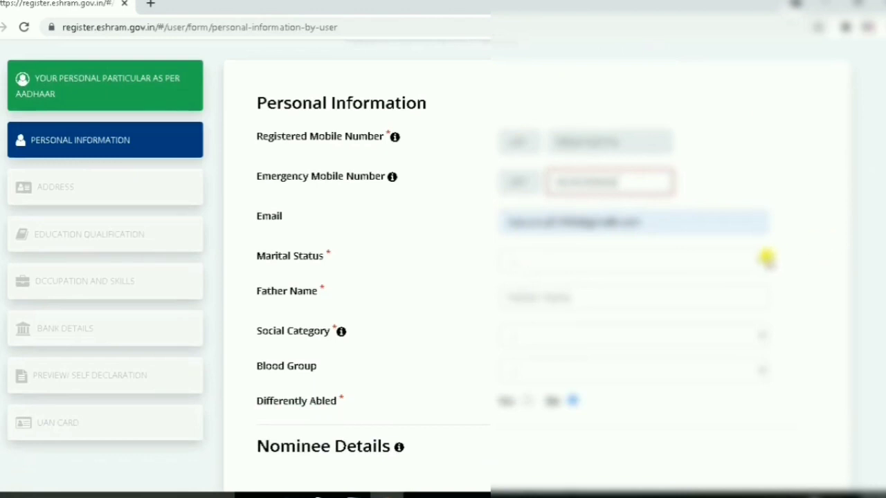
- Choose a Marital Status and enter the father's name
left_click(764, 259)
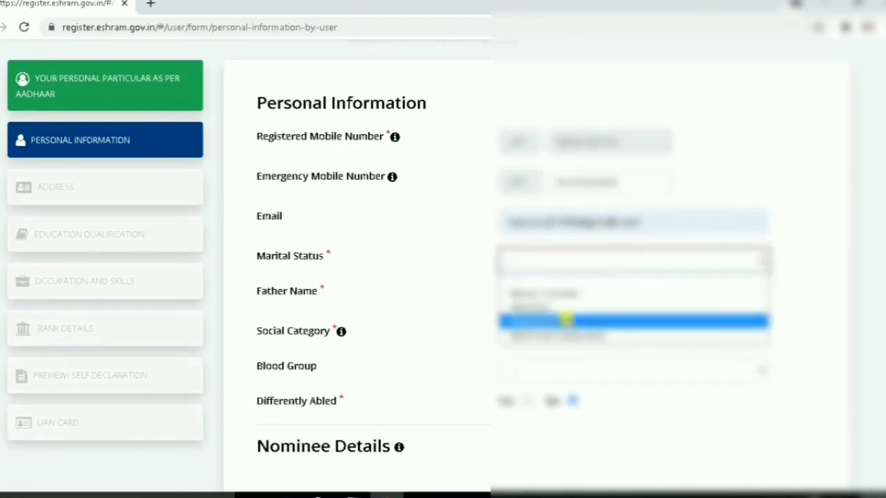
left_click(557, 308)
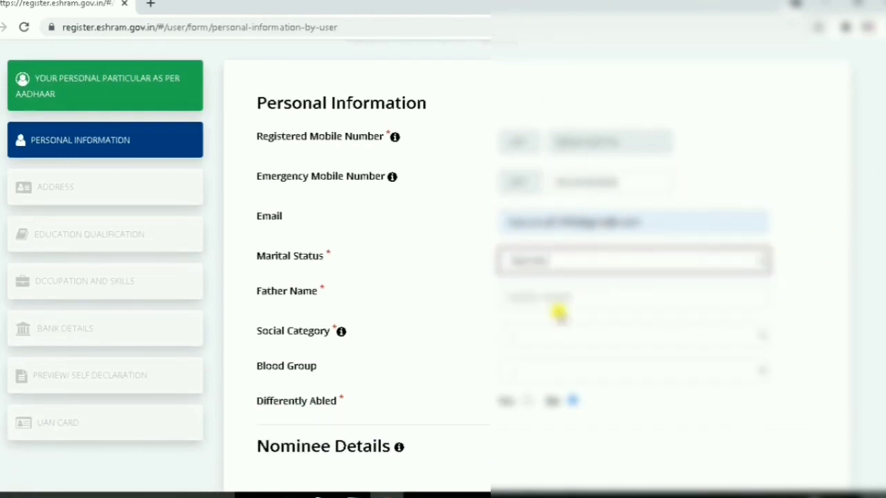
left_click(543, 292)
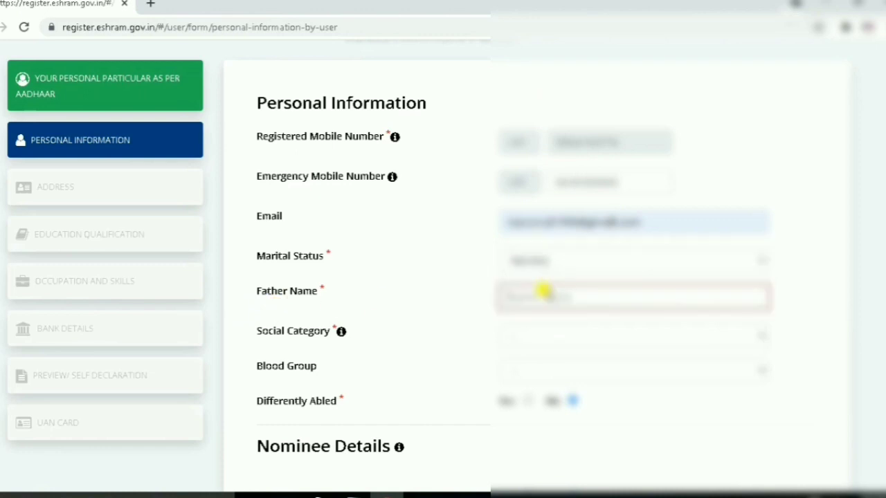
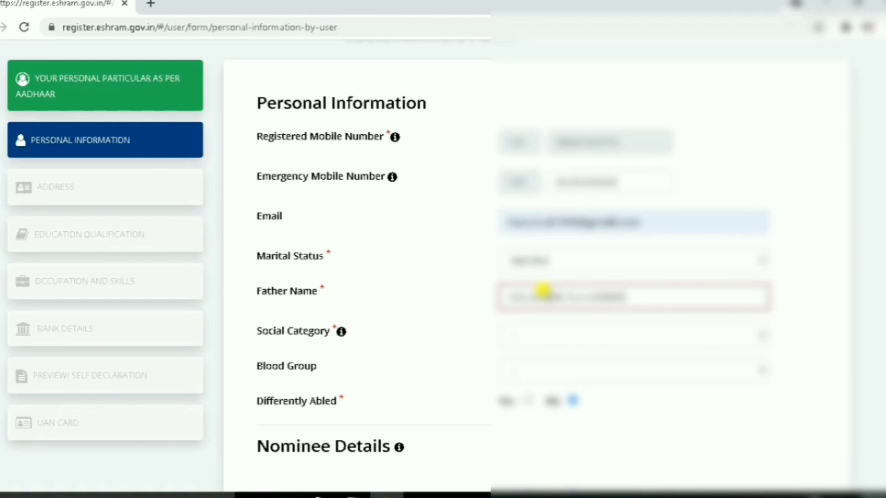
- Set Social Category to the last option and pick a Blood Group
left_click(548, 337)
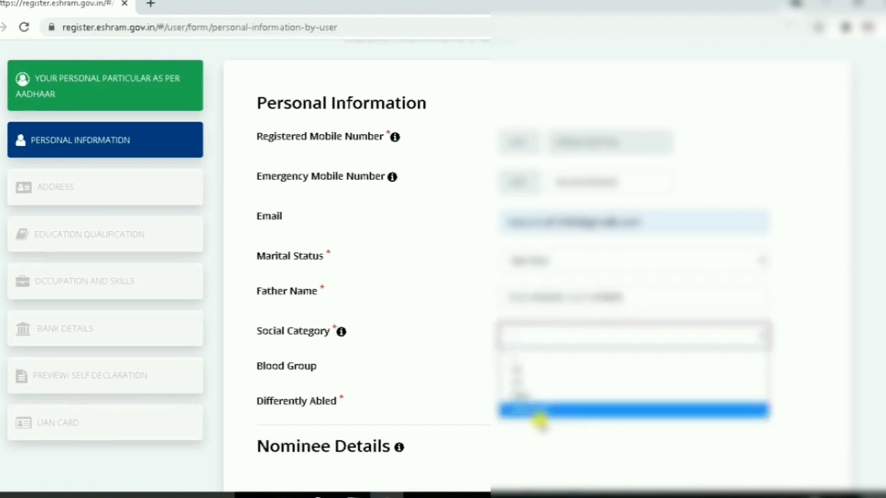
left_click(541, 412)
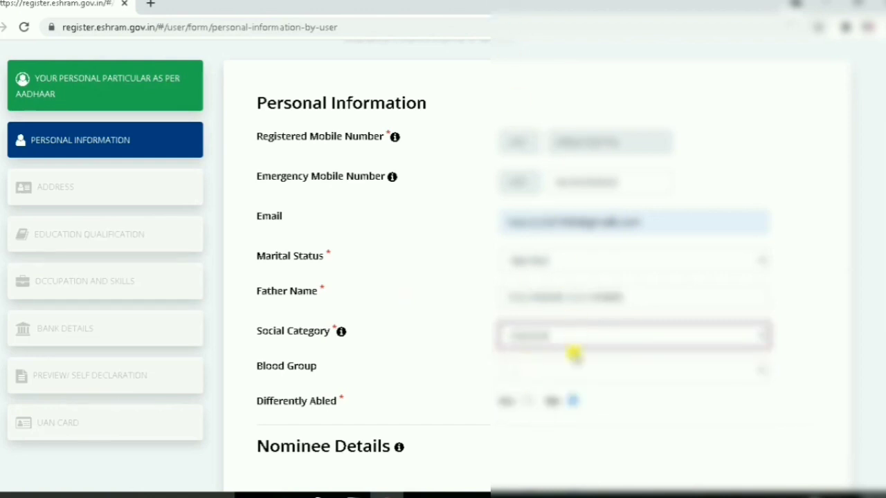
left_click(554, 377)
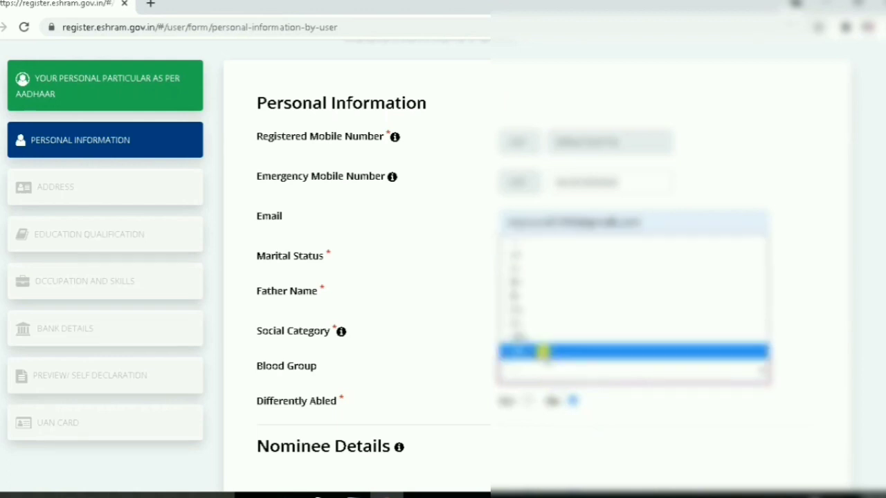
left_click(524, 307)
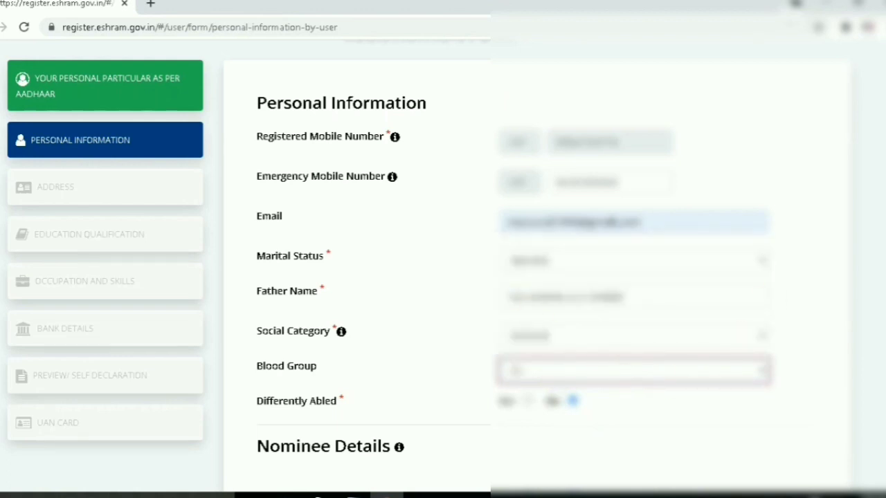
scroll(666, 380, "down", 2)
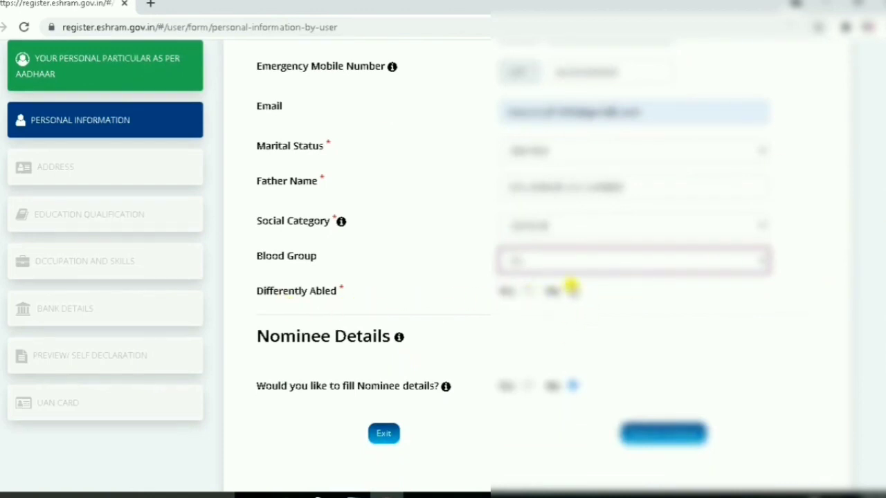
- Answer No to Nominee Details after briefly selecting Yes
scroll(442, 263, "down", 1)
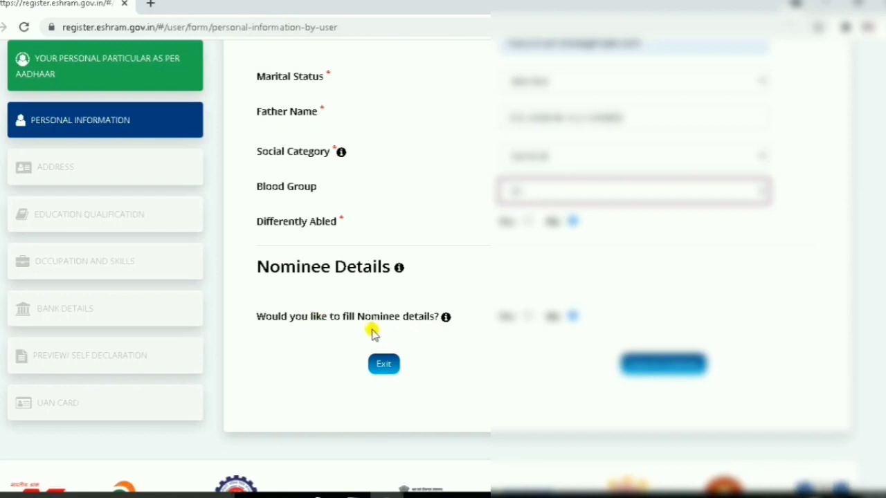
left_click(527, 317)
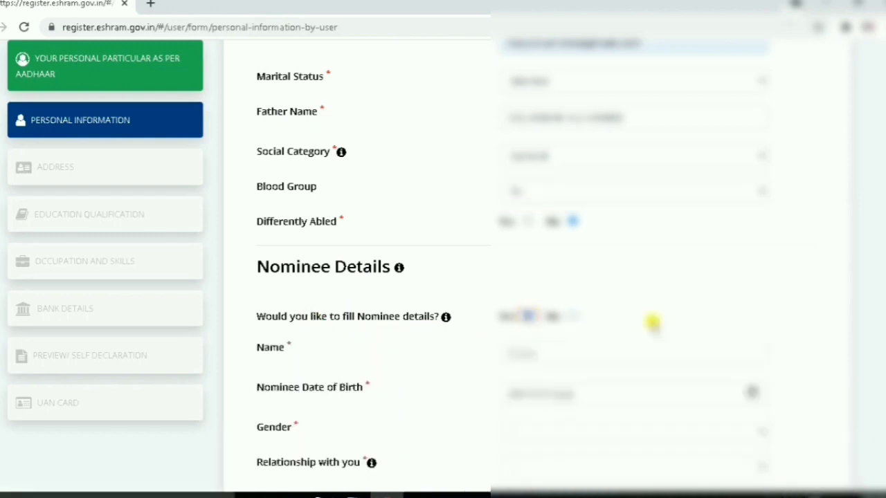
scroll(671, 322, "down", 2)
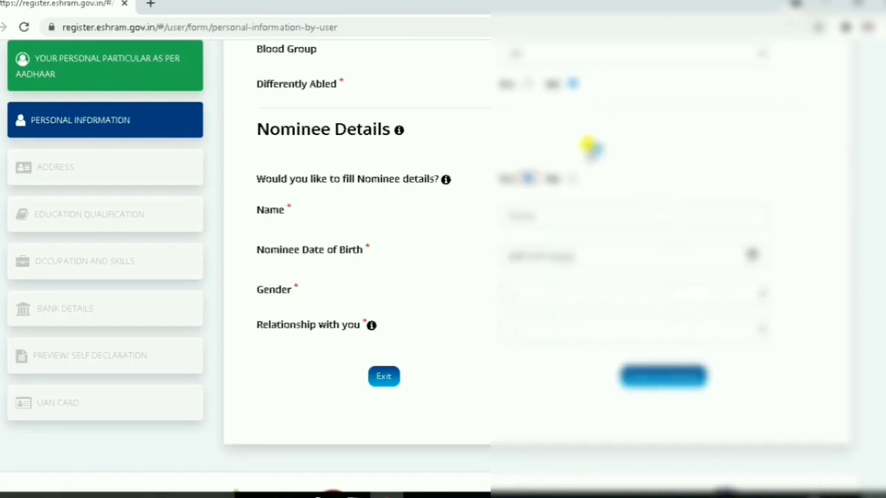
left_click(571, 179)
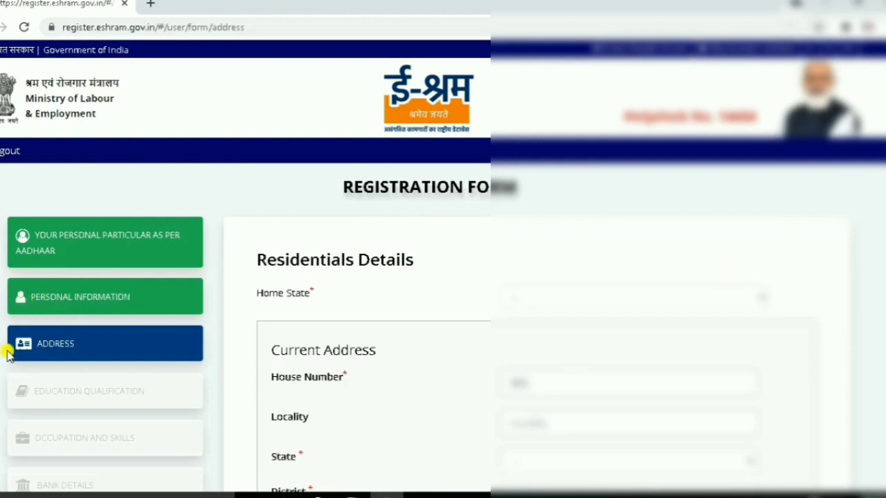
- Choose the home state and enter the locality name
scroll(503, 166, "down", 2)
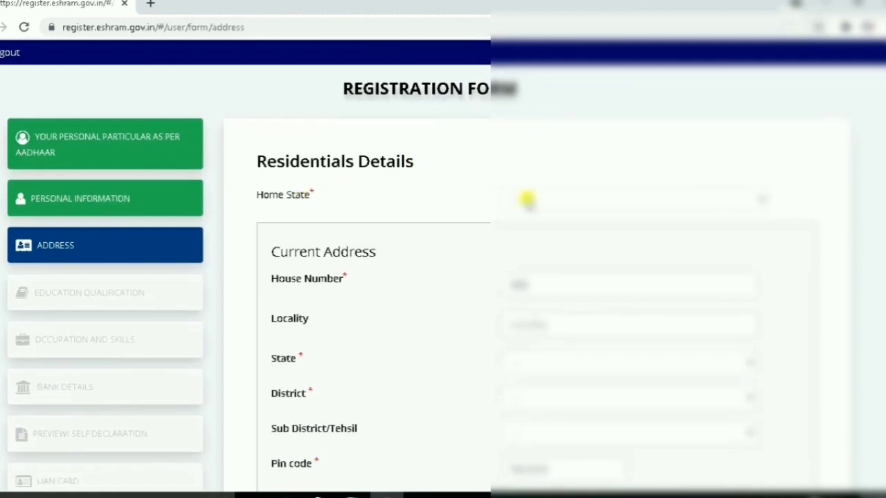
left_click(546, 201)
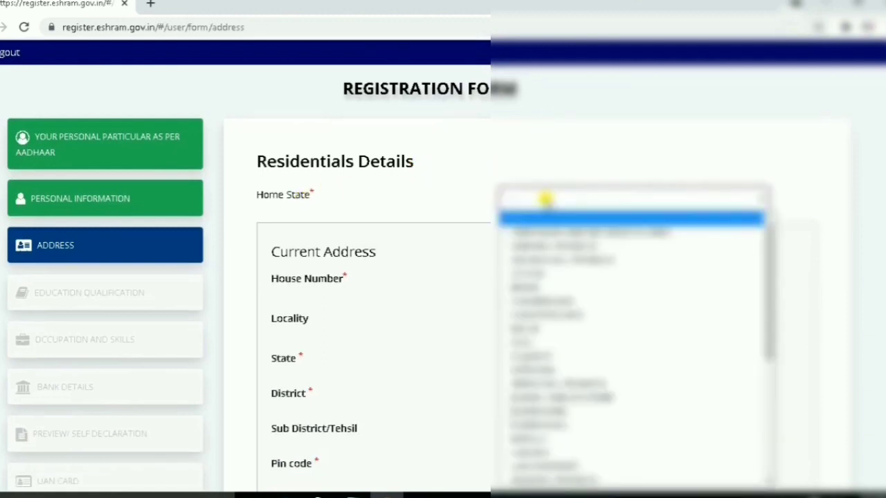
left_click(566, 275)
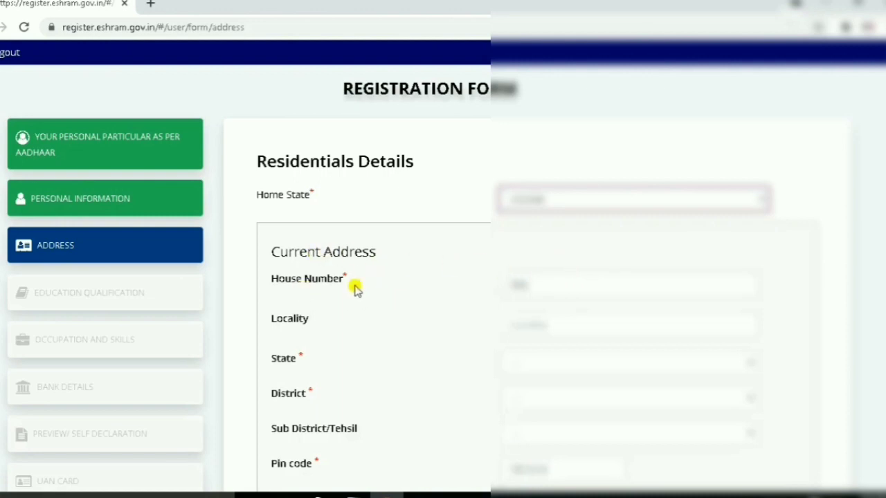
scroll(566, 280, "down", 1)
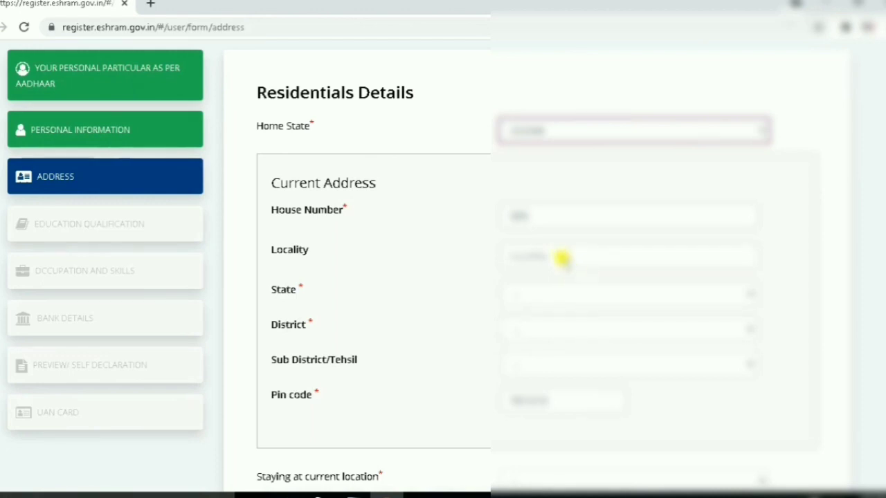
left_click(547, 253)
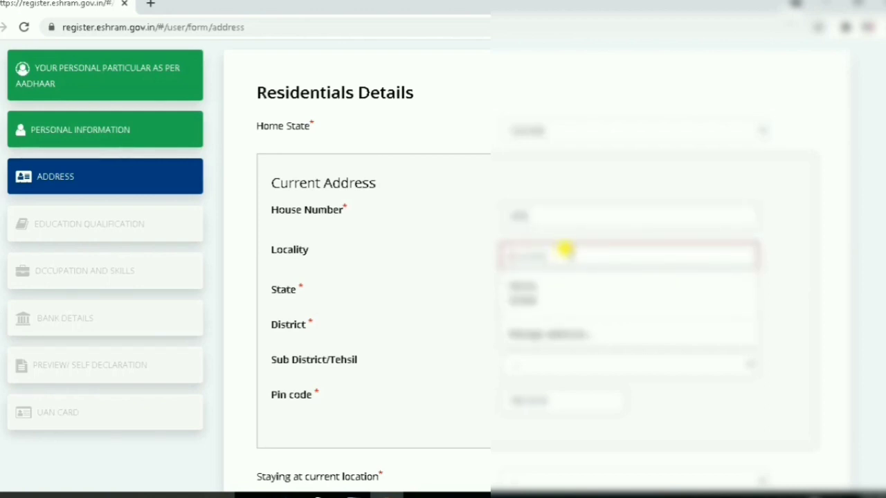
type("Sul")
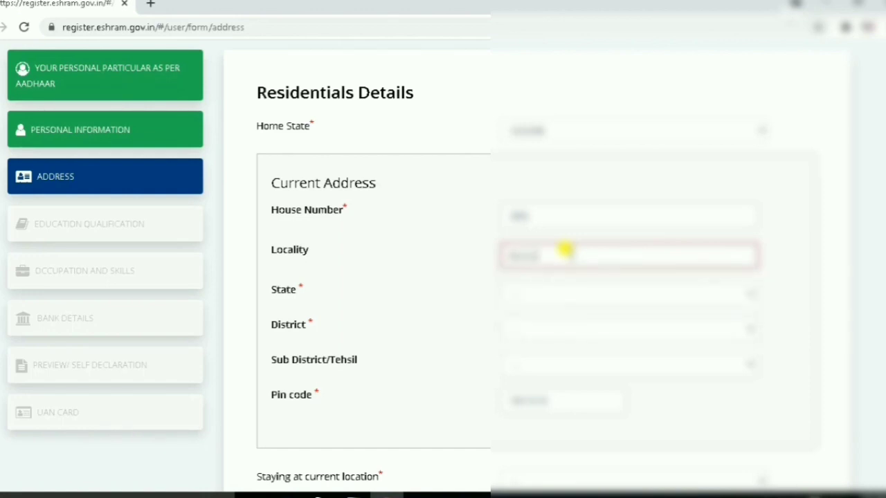
type("pur")
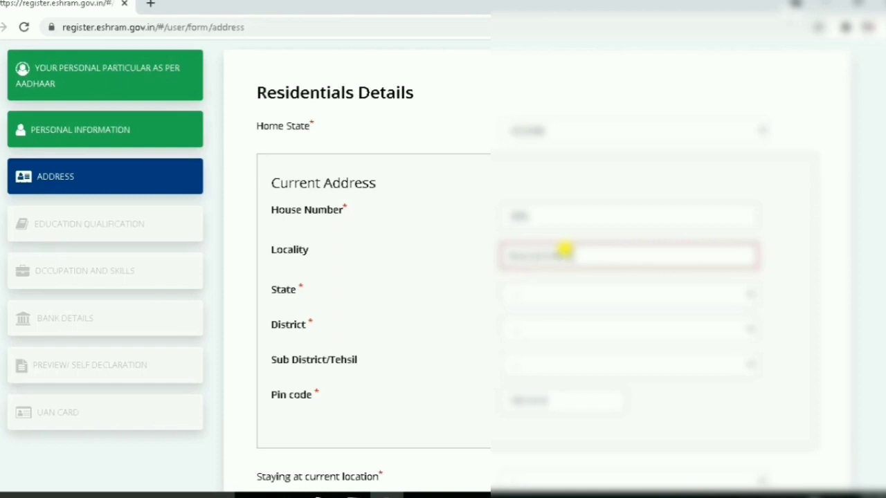
- Pick the current address's State, District and Sub District/Tehsil
left_click(574, 294)
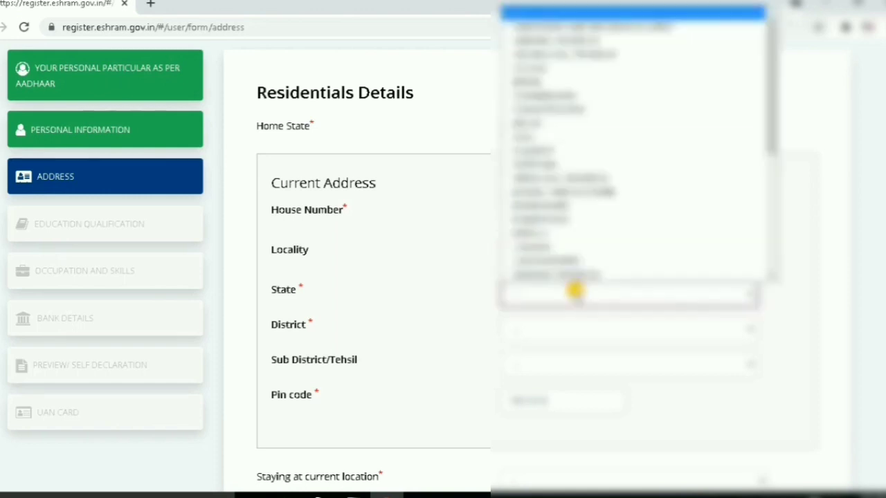
left_click(577, 66)
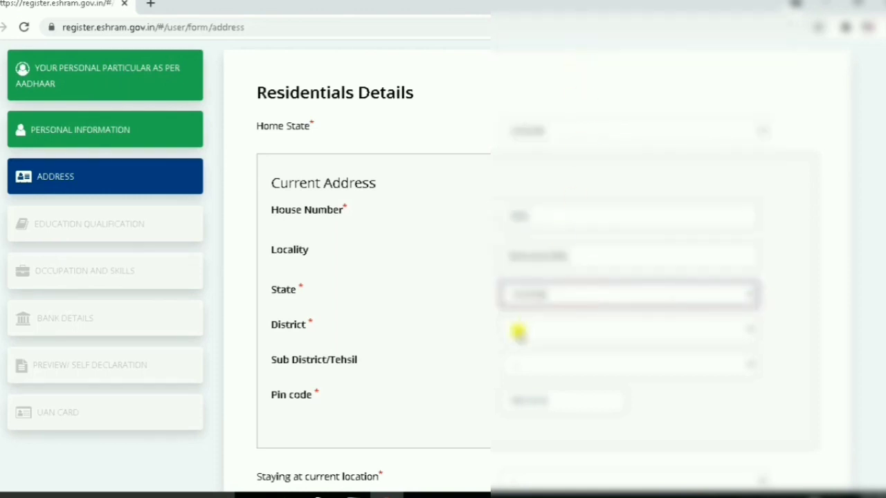
left_click(519, 331)
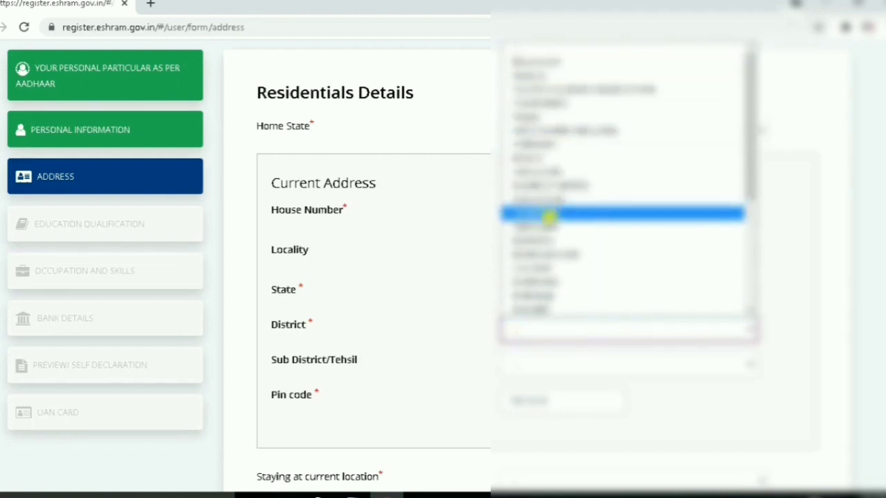
left_click(546, 240)
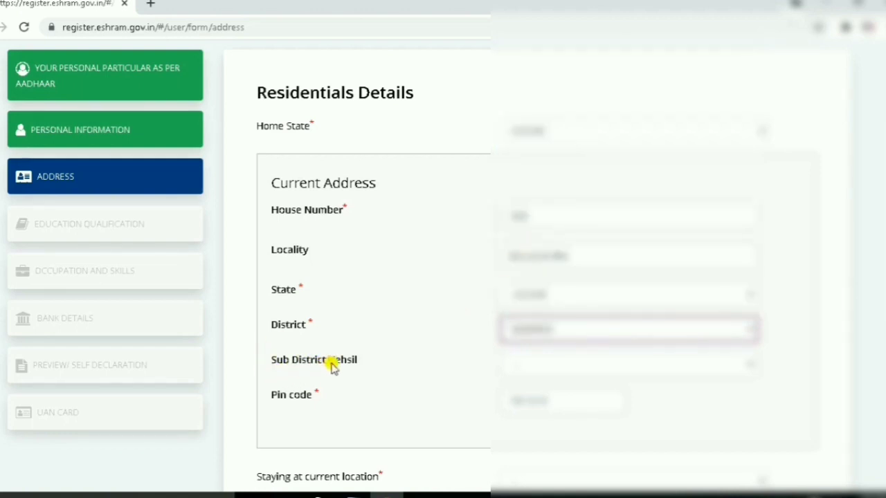
left_click(537, 368)
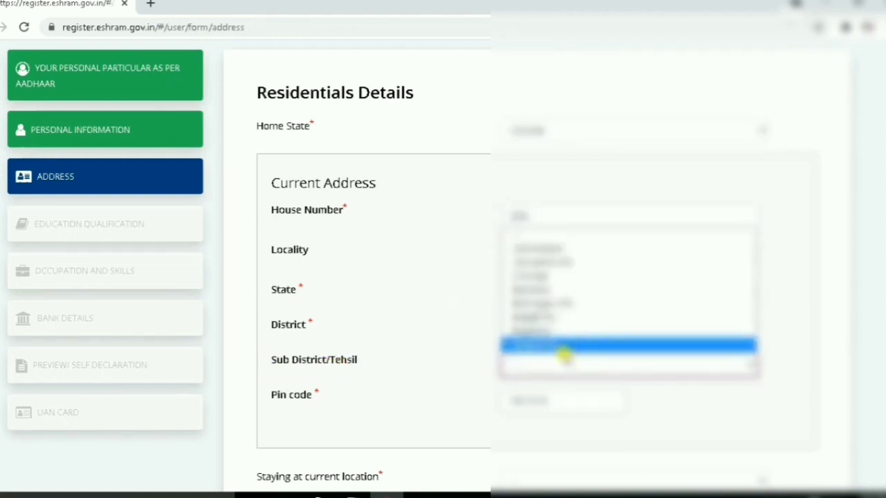
left_click(564, 346)
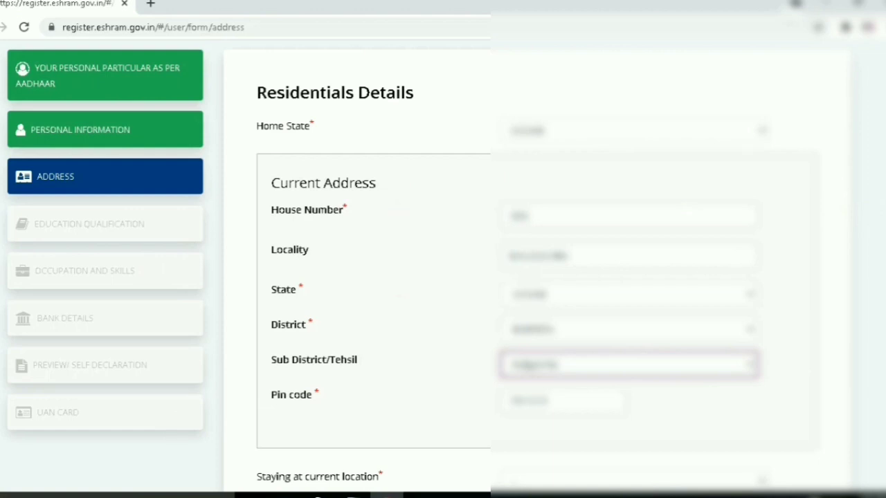
scroll(443, 276, "down", 3)
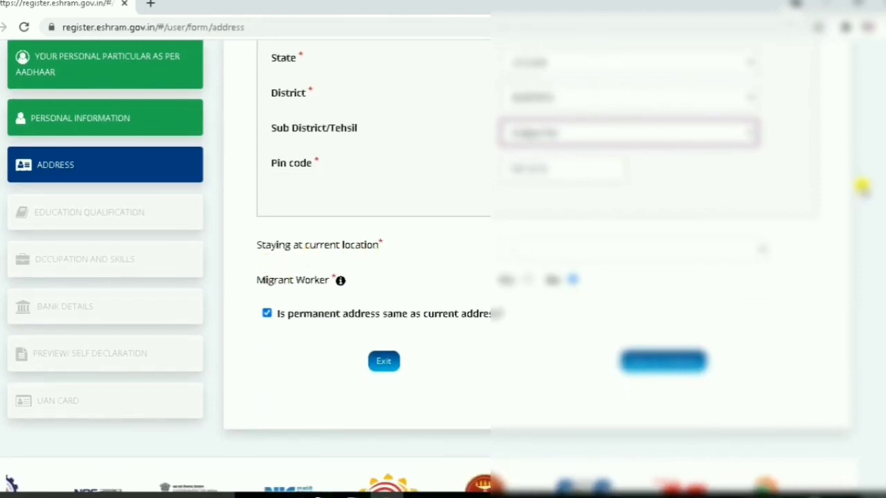
- Set 'Staying at current location' to the longest duration option and save the Address step
left_click(754, 252)
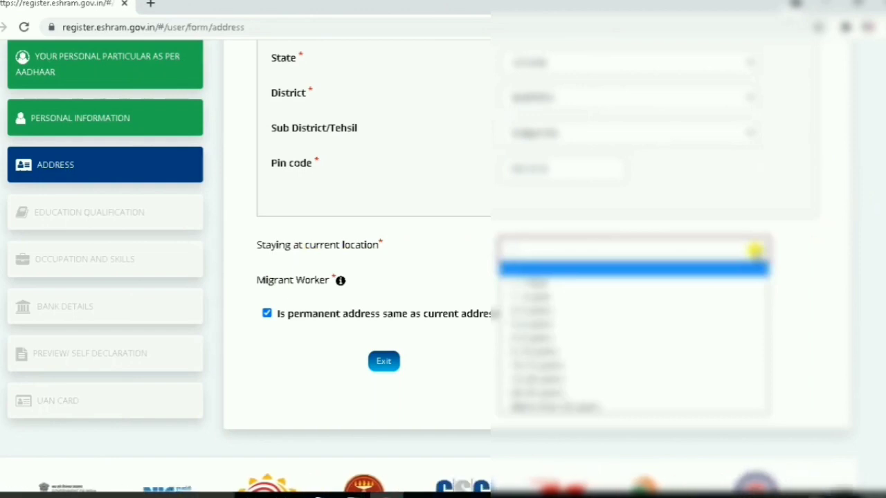
left_click(755, 250)
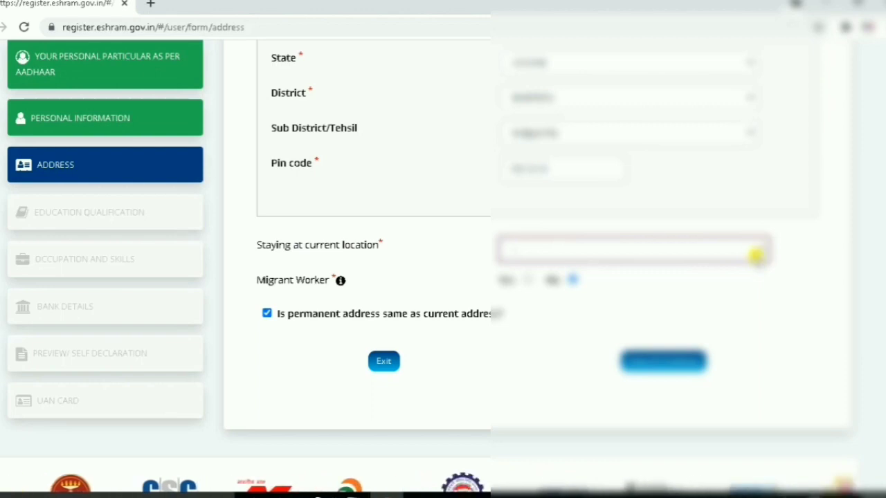
left_click(756, 253)
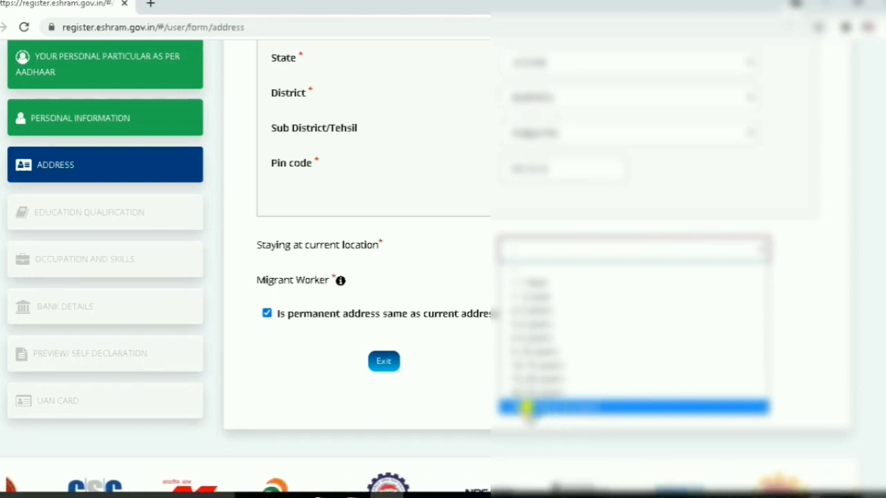
left_click(576, 407)
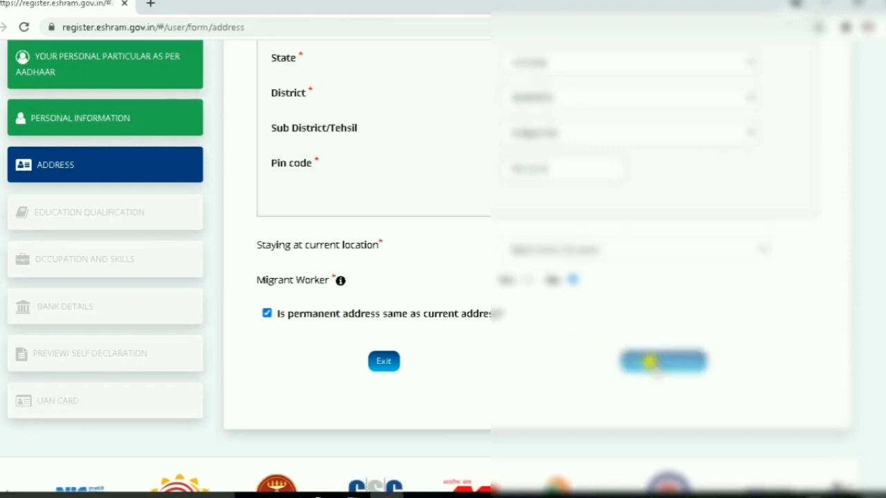
left_click(650, 361)
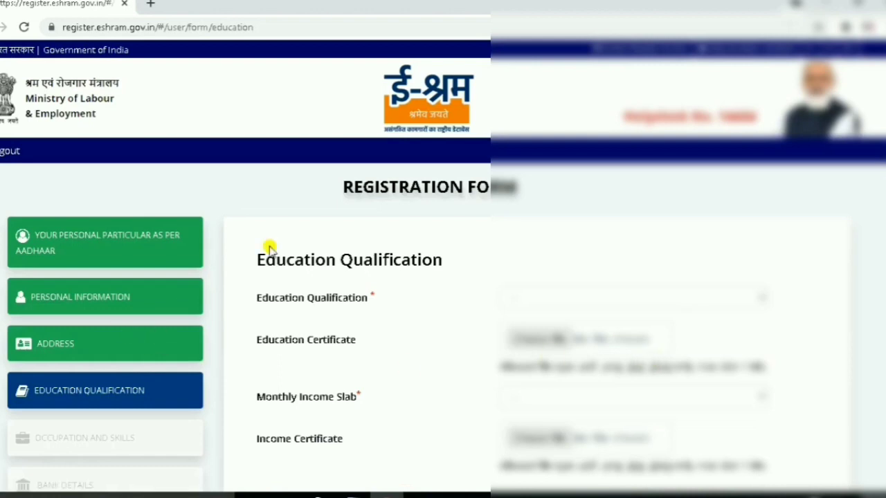
- Select an Education Qualification and start choosing a file for the Education Certificate
scroll(753, 268, "down", 2)
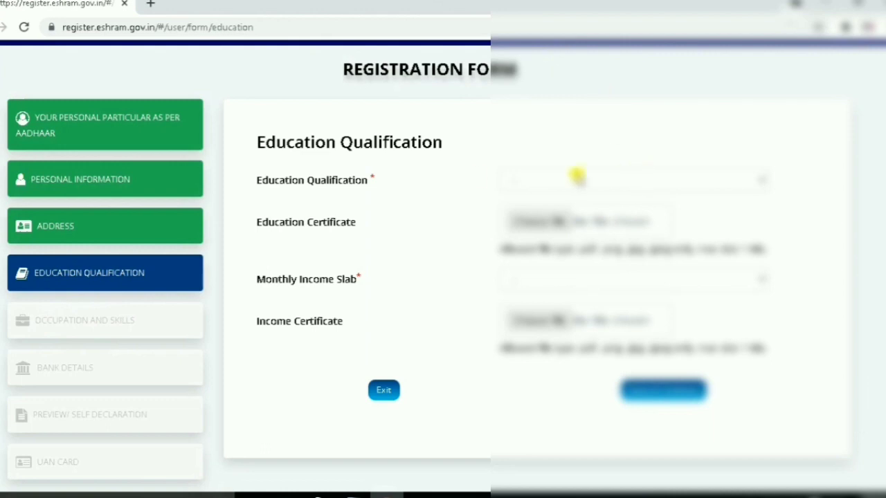
left_click(577, 182)
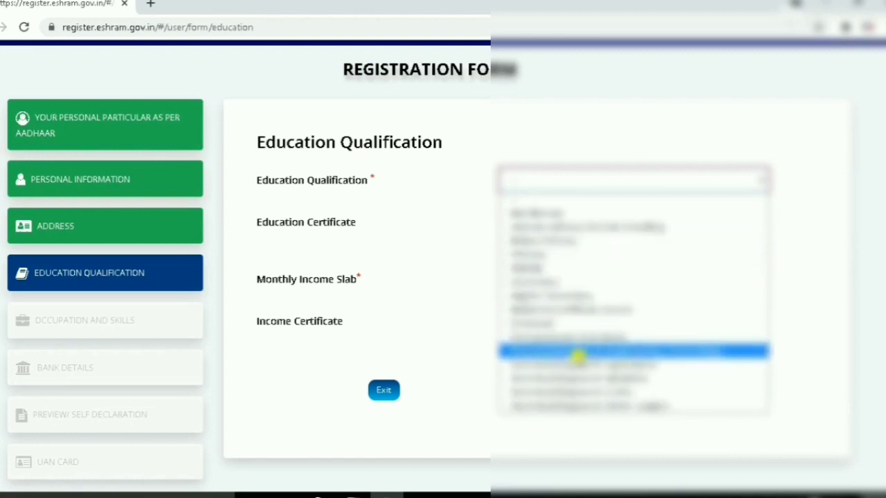
left_click(576, 353)
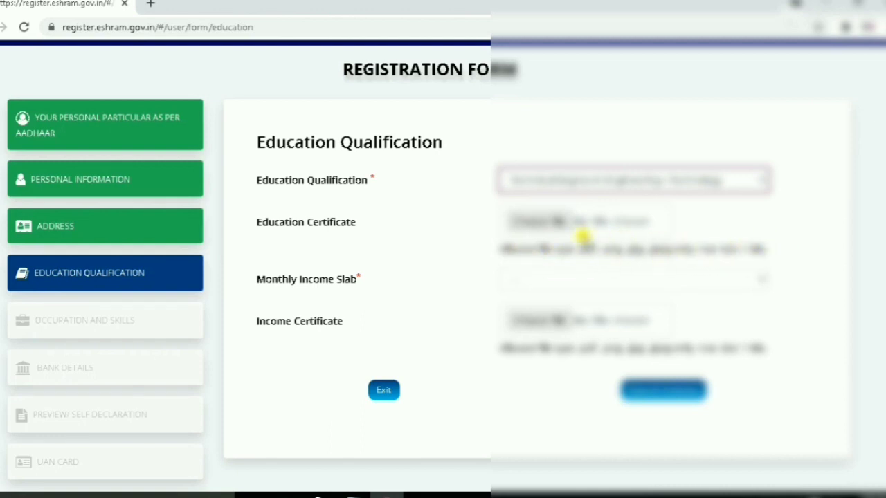
left_click(547, 220)
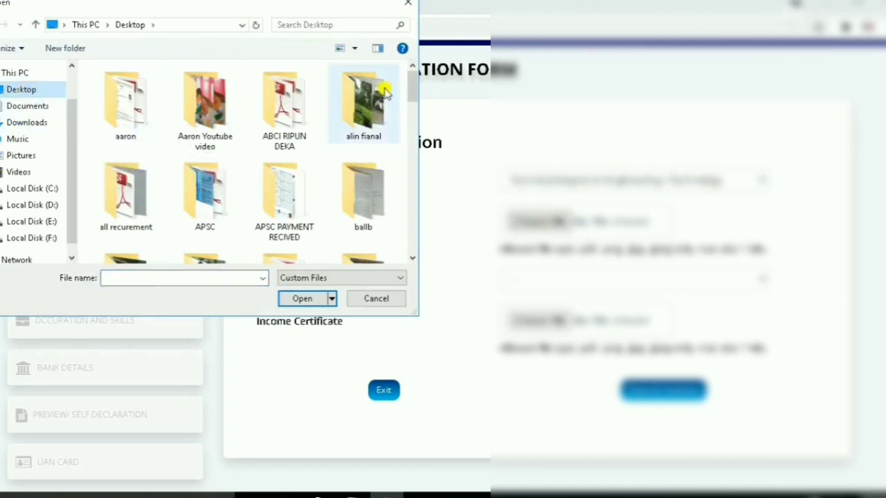
- Attach the certificate file from the Desktop's dte folder as the Education Certificate
left_click_drag(415, 92, 426, 128)
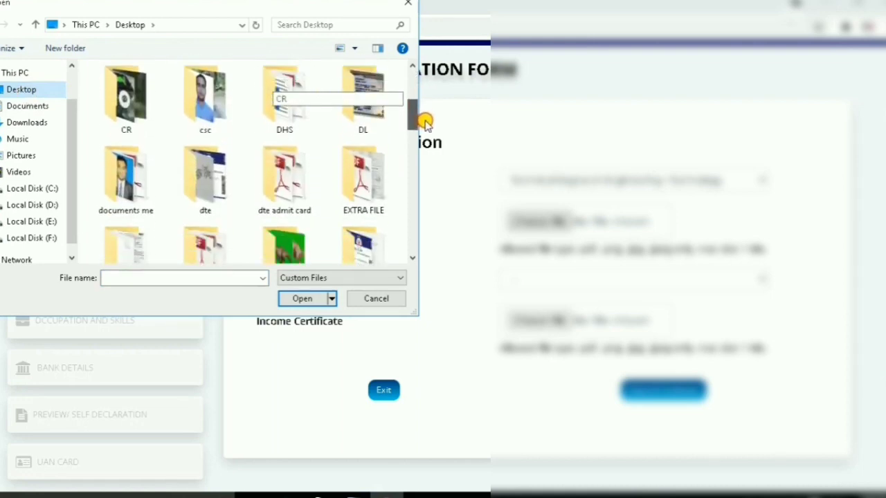
double_click(205, 176)
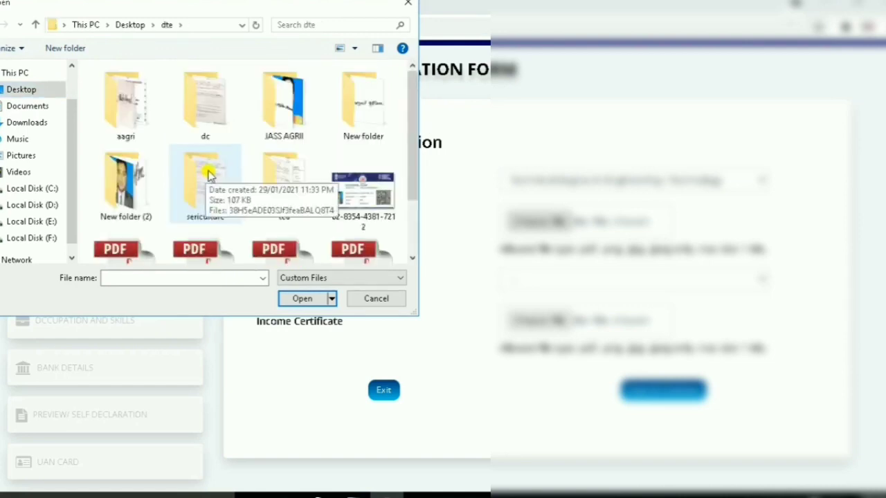
left_click(302, 299)
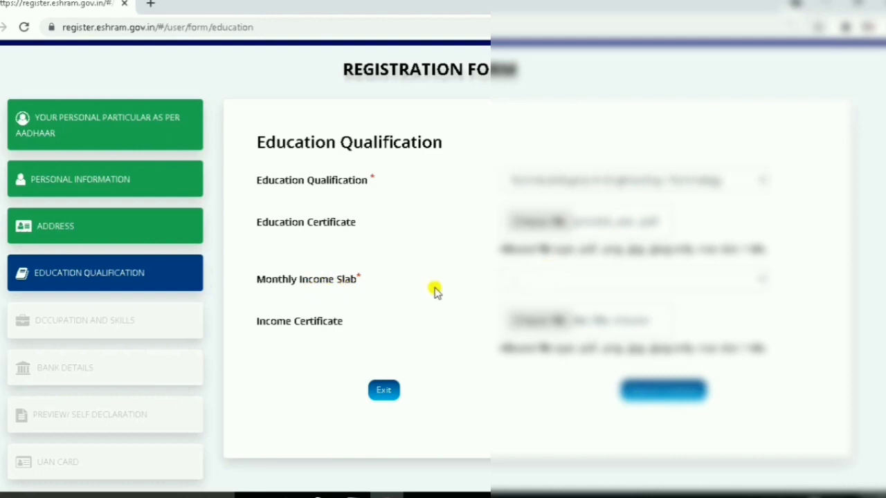
- Choose the first Monthly Income Slab option and save the Education Qualification step
left_click(598, 280)
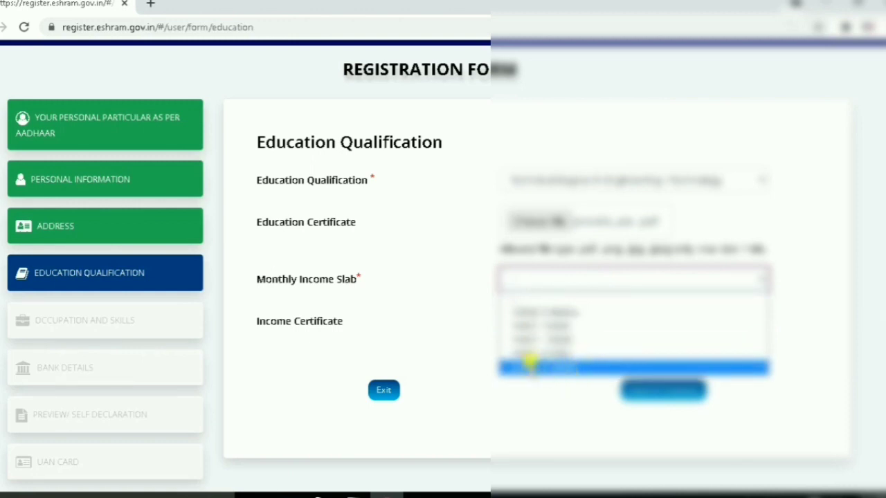
left_click(552, 312)
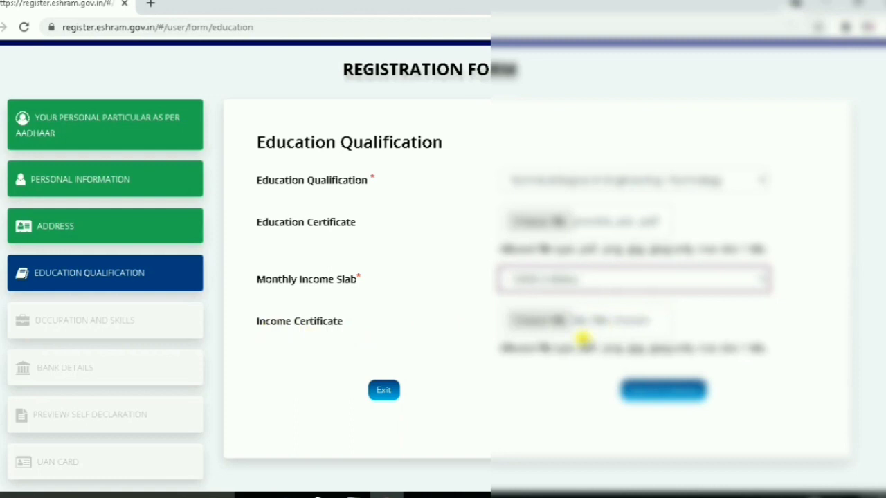
scroll(407, 330, "down", 1)
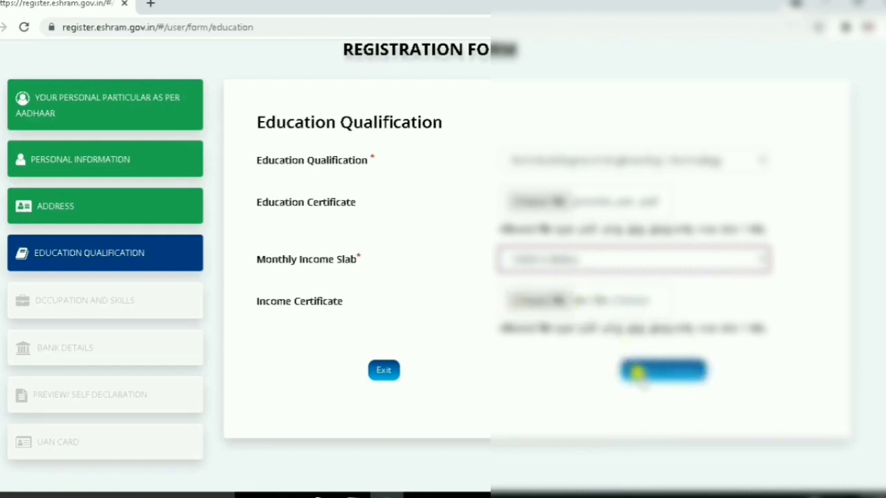
left_click(674, 371)
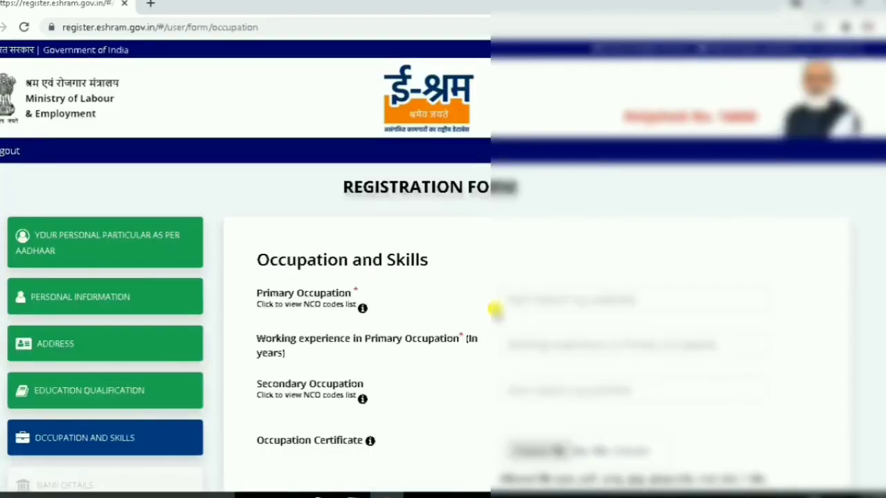
scroll(494, 308, "down", 2)
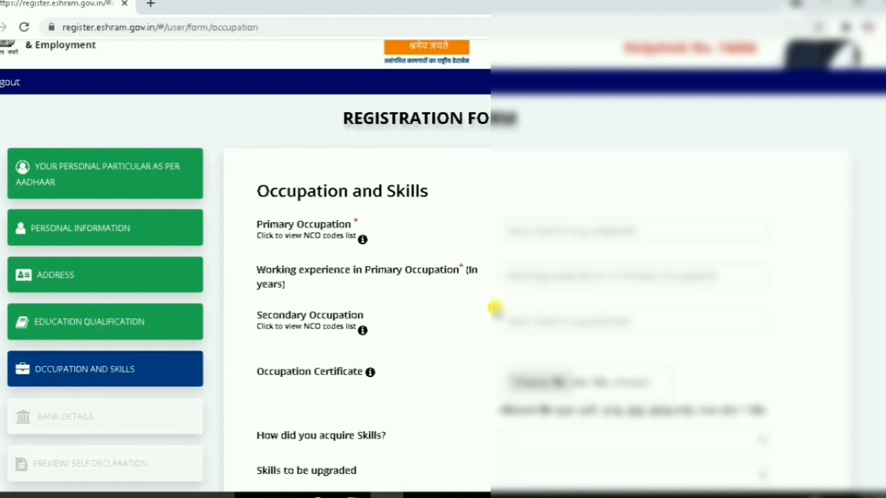
scroll(490, 313, "down", 2)
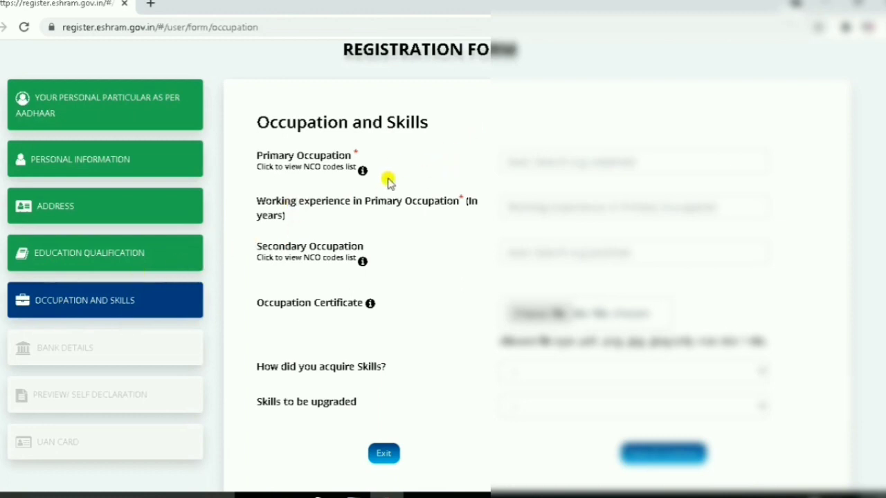
left_click(537, 155)
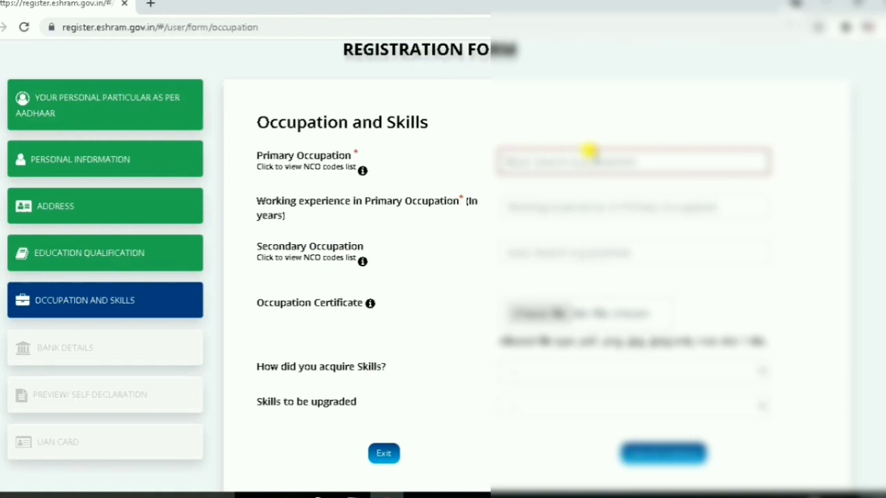
- Set the primary occupation and enter 5 years of working experience
left_click(588, 151)
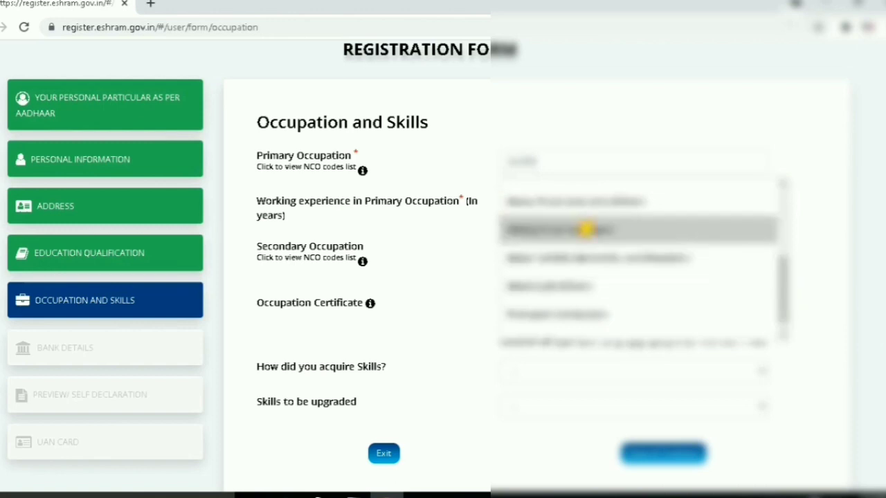
left_click(584, 228)
left_click(516, 202)
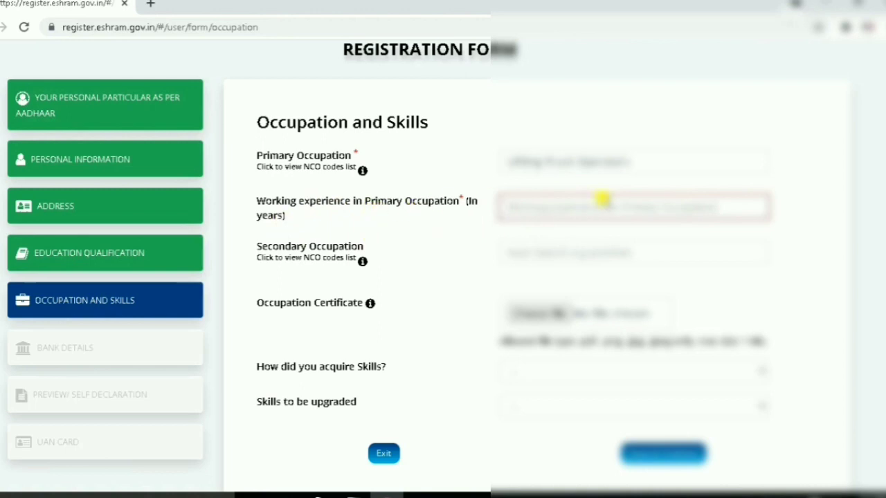
type("5")
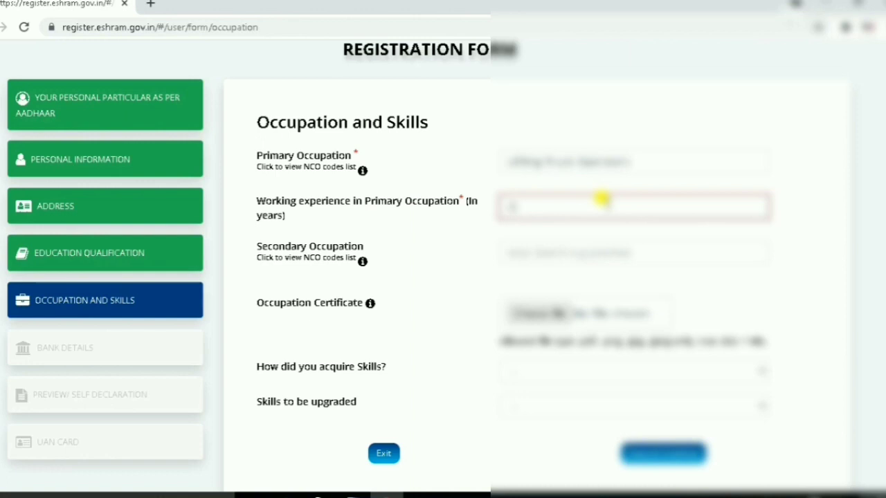
left_click(526, 252)
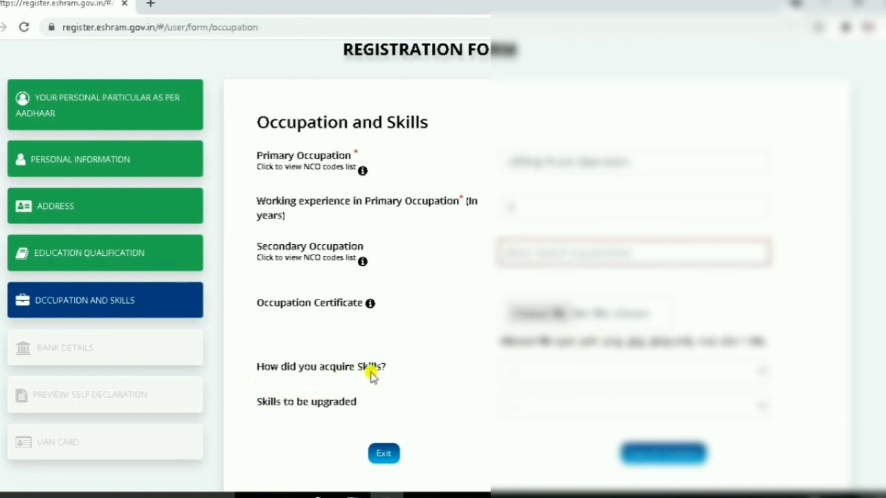
- Answer how skills were acquired and which skills to upgrade, then save the occupation details
left_click(532, 372)
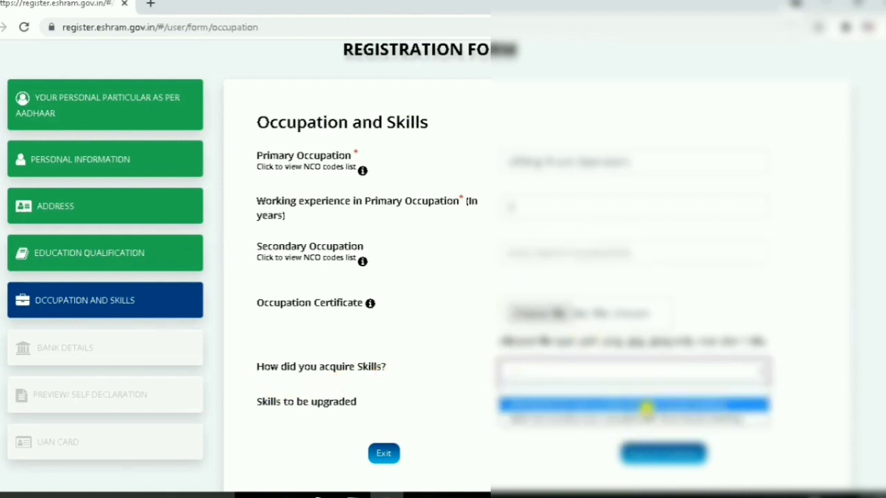
left_click(645, 406)
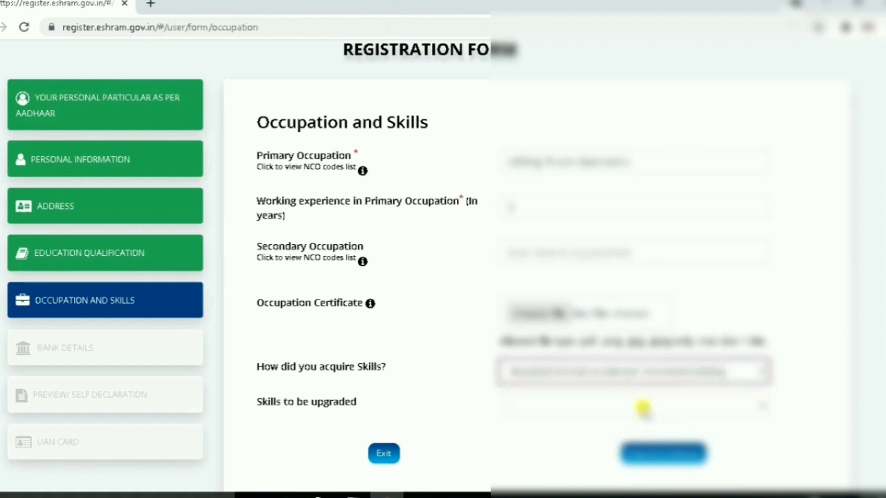
left_click(536, 404)
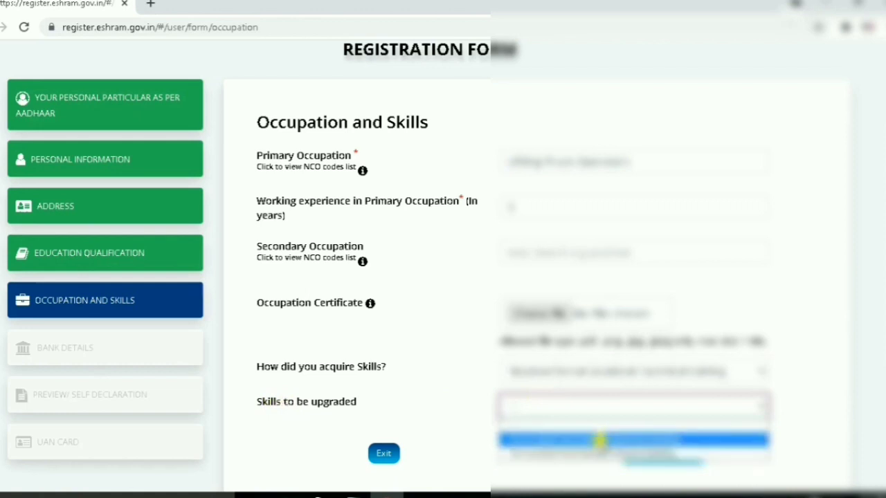
left_click(599, 439)
scroll(599, 415, "down", 1)
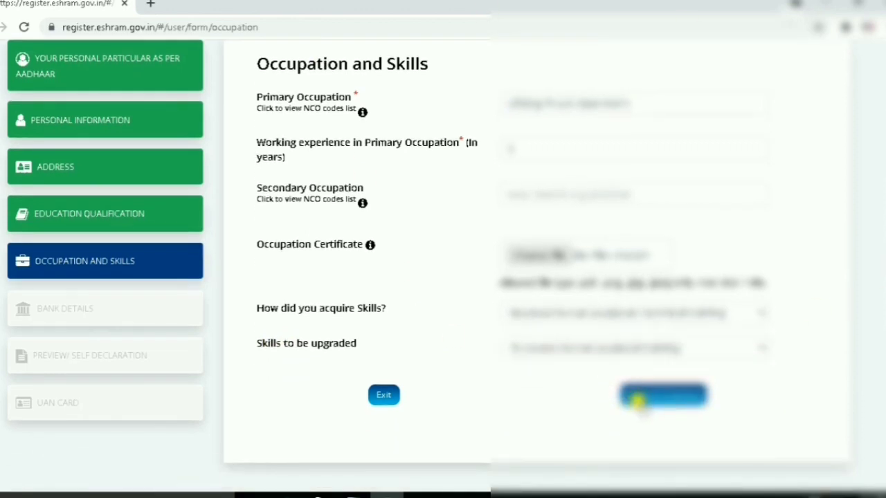
left_click(636, 400)
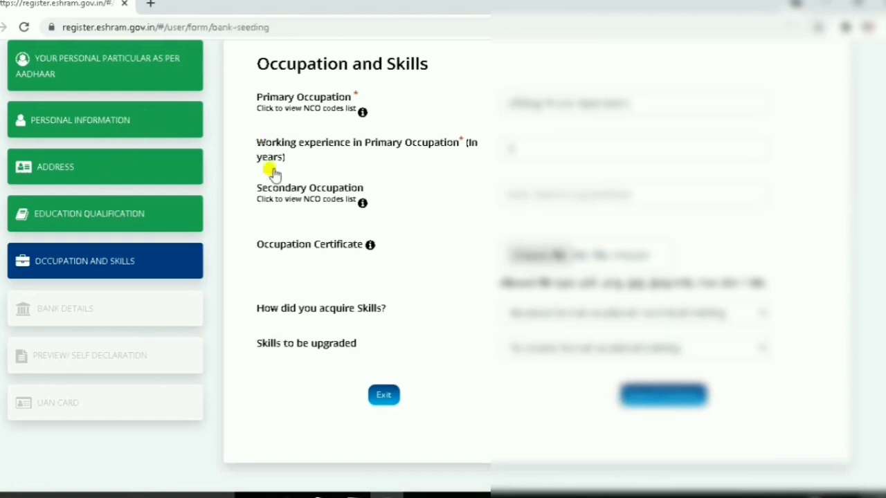
- Answer No to registering with a bank account and continue to the preview
scroll(263, 159, "down", 2)
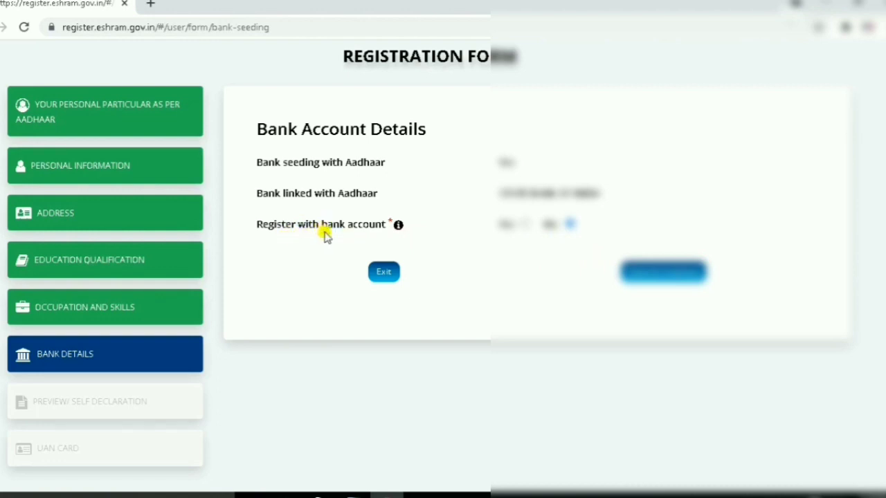
left_click(526, 225)
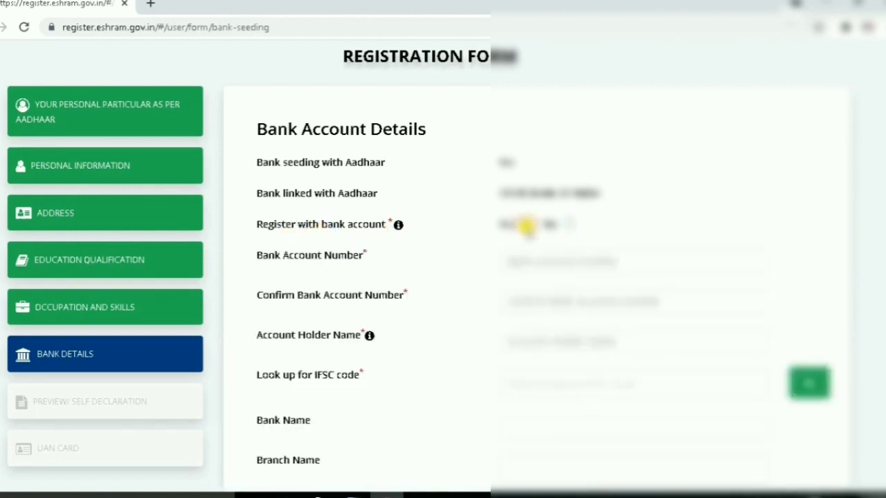
left_click(572, 223)
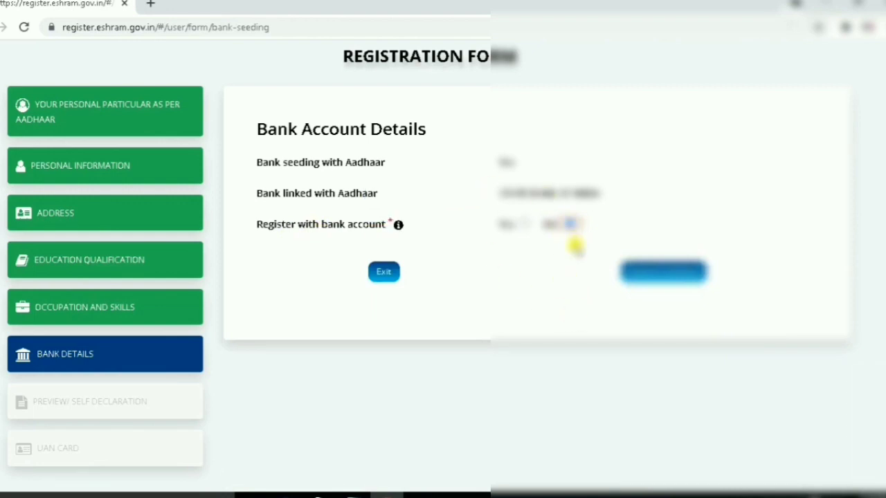
left_click(641, 277)
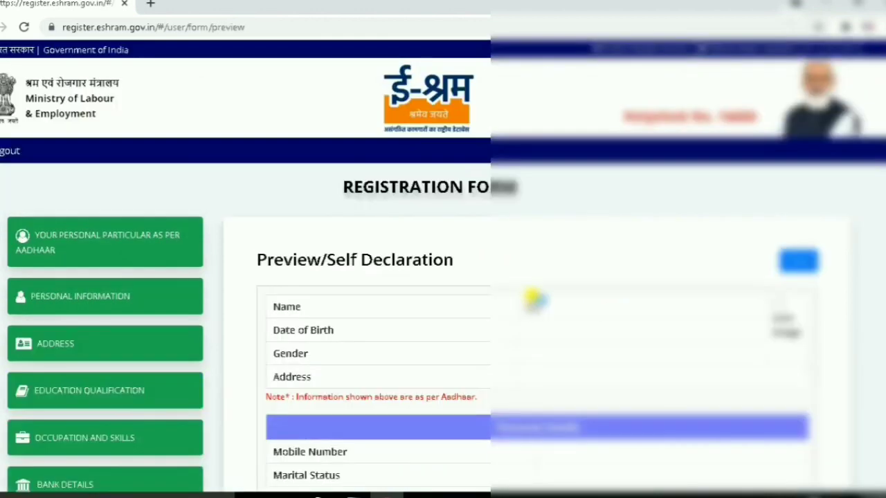
scroll(532, 301, "down", 2)
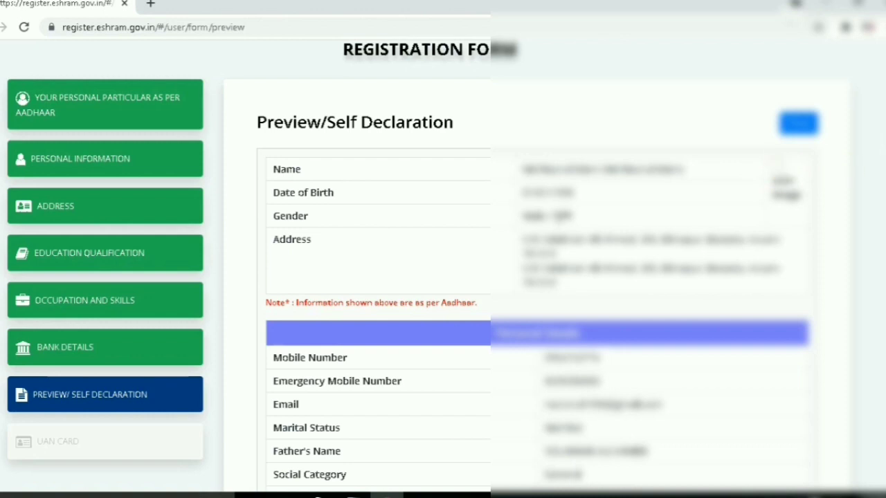
scroll(443, 277, "down", 2)
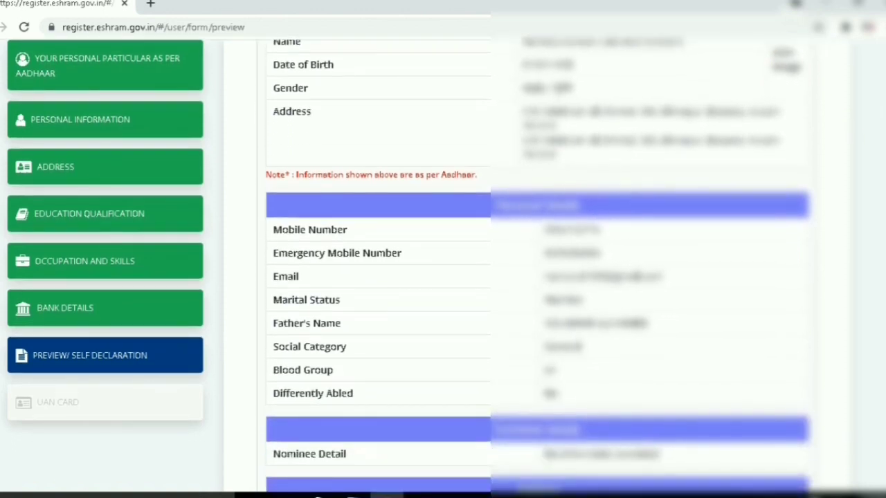
scroll(533, 277, "down", 1)
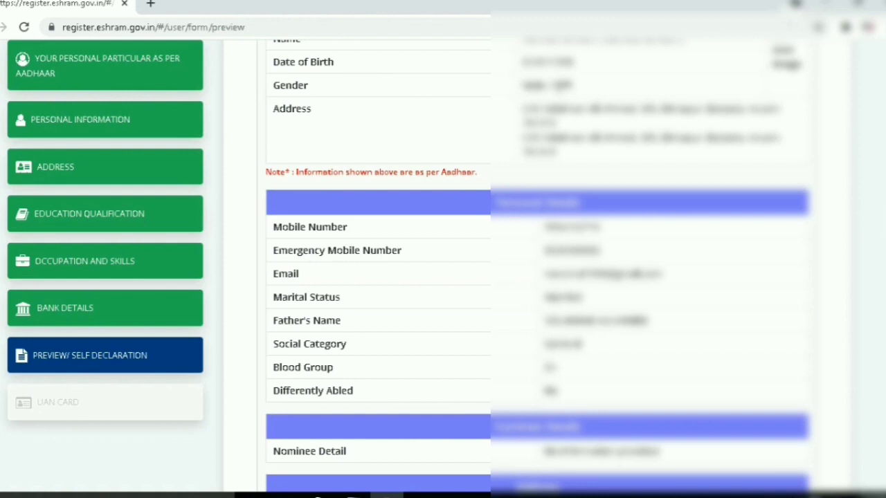
scroll(443, 277, "down", 1)
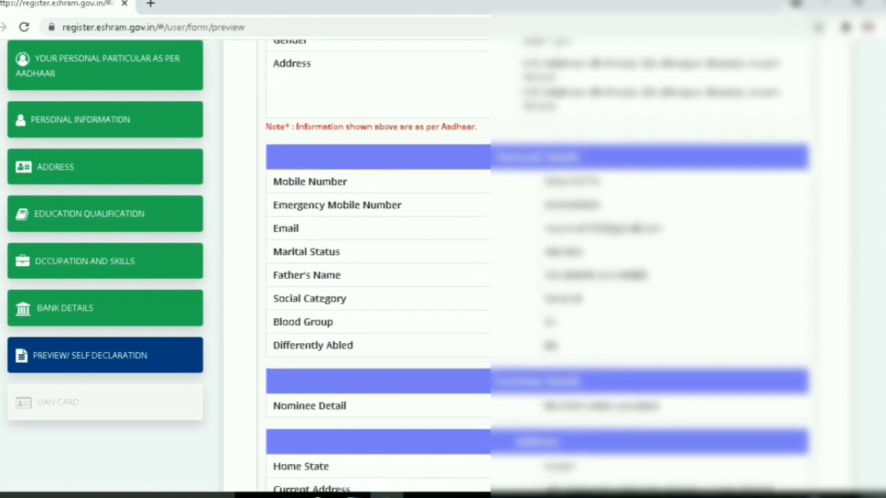
scroll(539, 270, "down", 4)
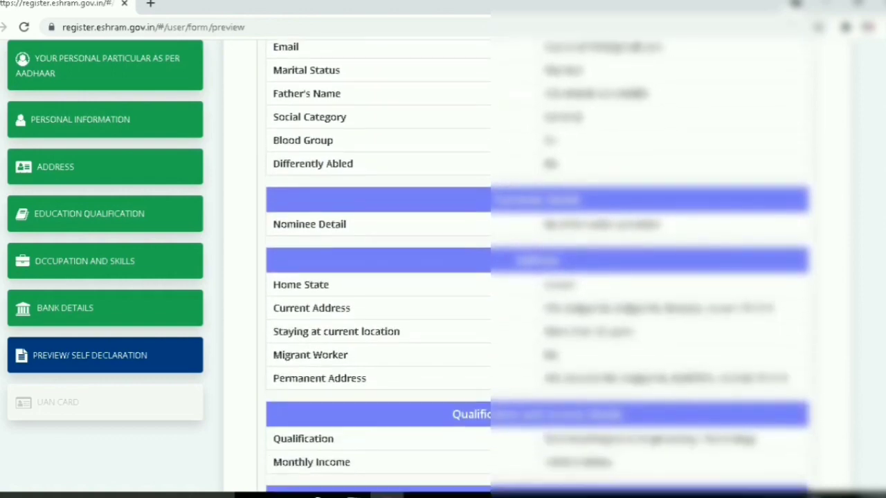
scroll(540, 270, "down", 3)
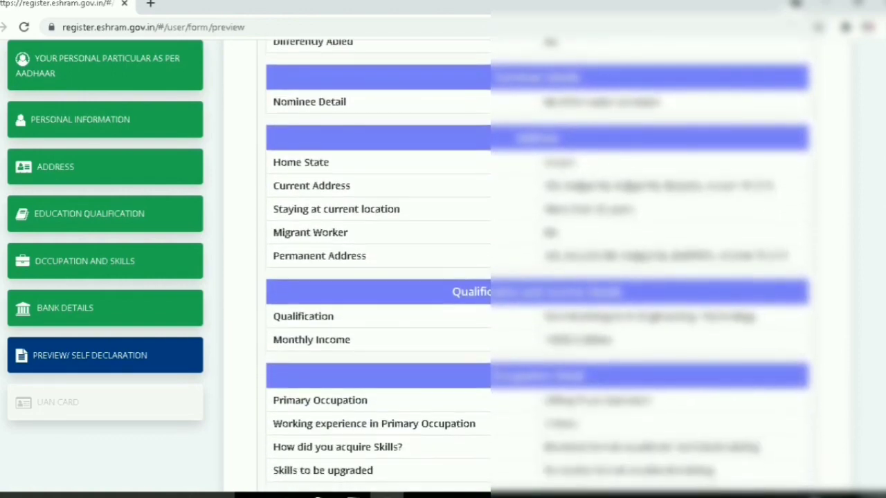
scroll(539, 270, "down", 2)
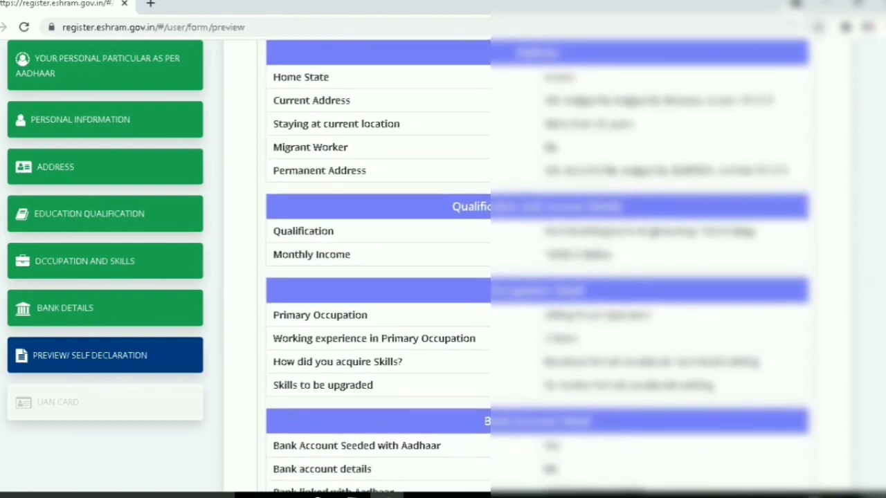
scroll(540, 270, "down", 2)
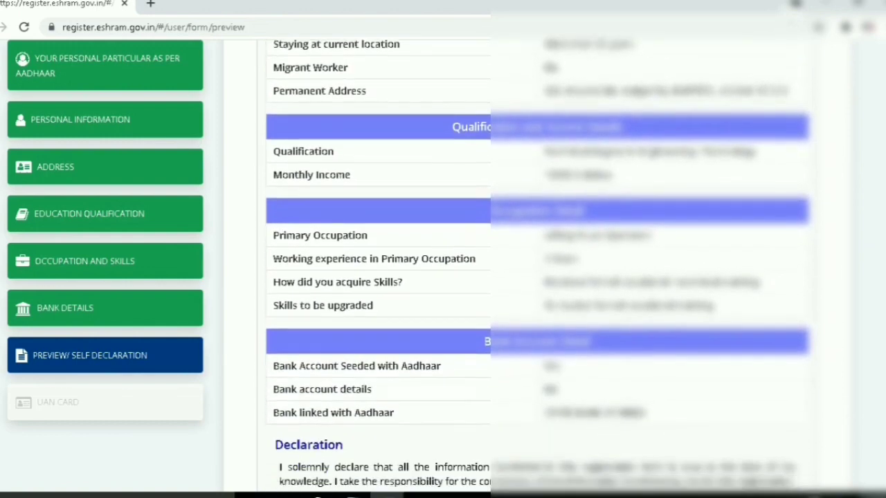
scroll(540, 270, "down", 4)
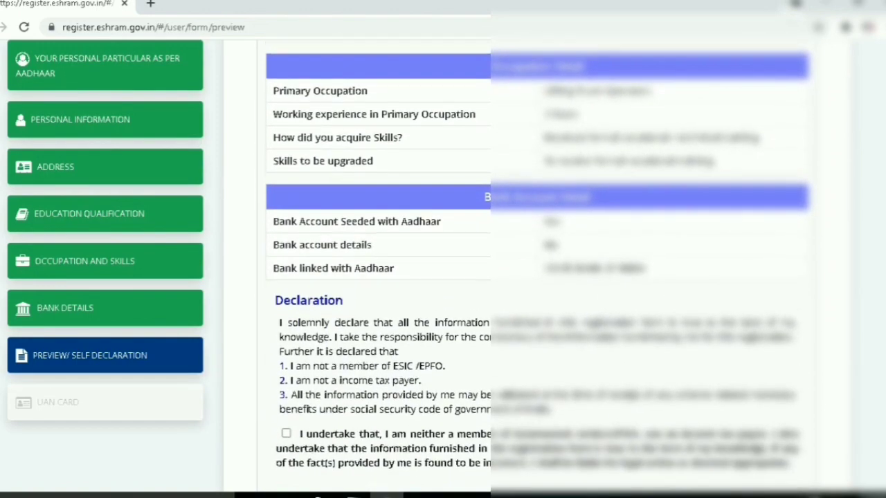
scroll(540, 270, "down", 1)
scroll(539, 270, "down", 1)
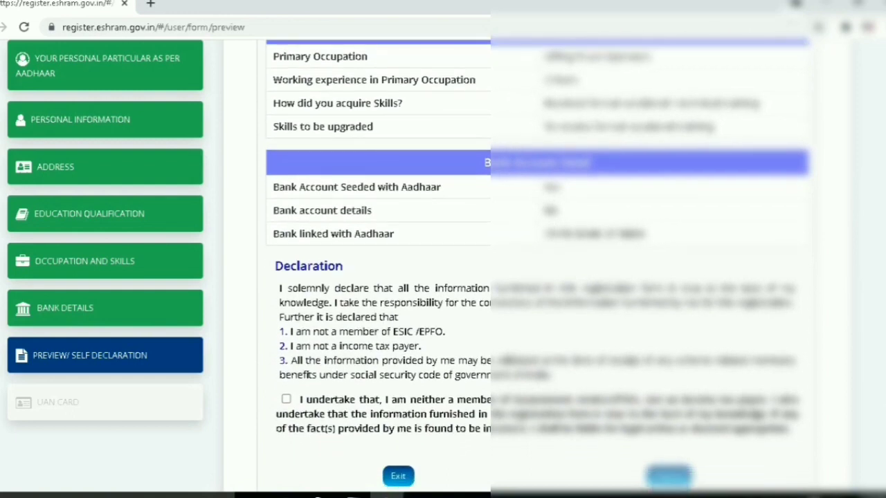
scroll(540, 269, "down", 2)
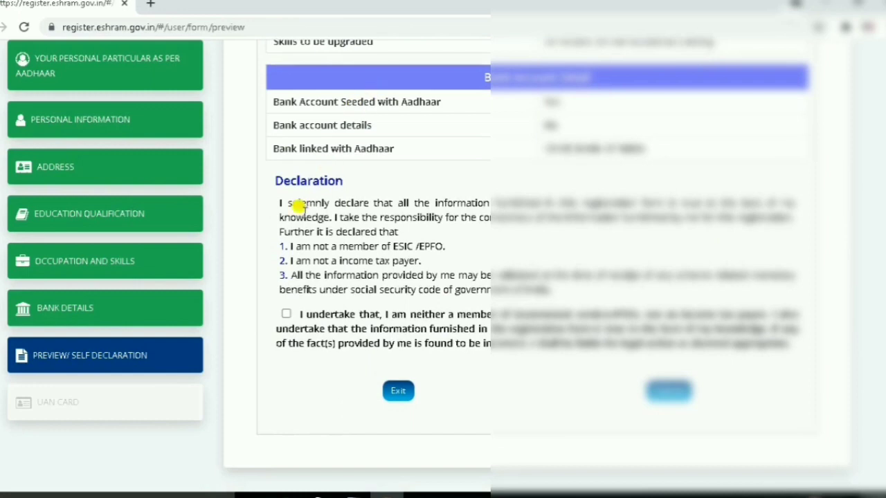
- Accept the self-declaration undertaking and submit the registration form
left_click(286, 315)
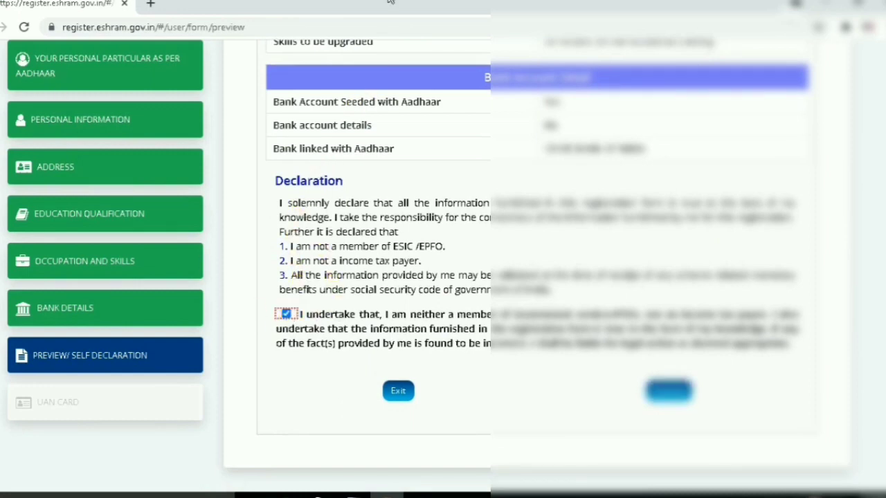
left_click(668, 391)
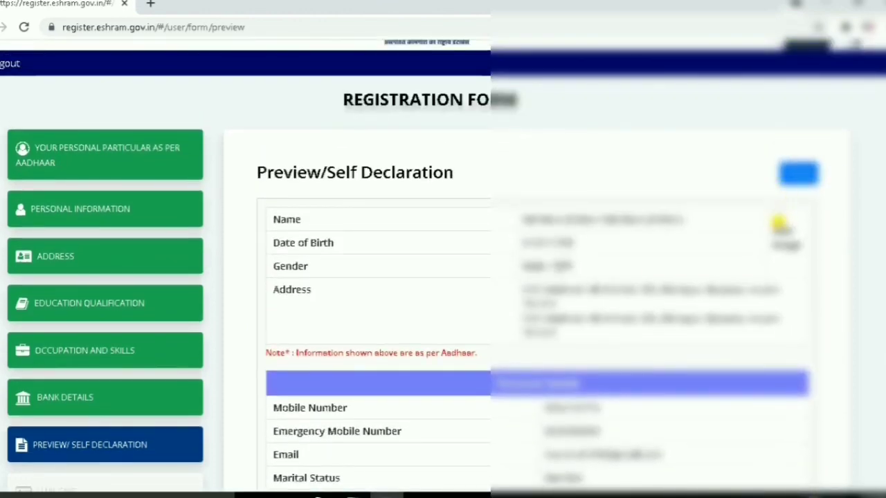
scroll(533, 277, "down", 15)
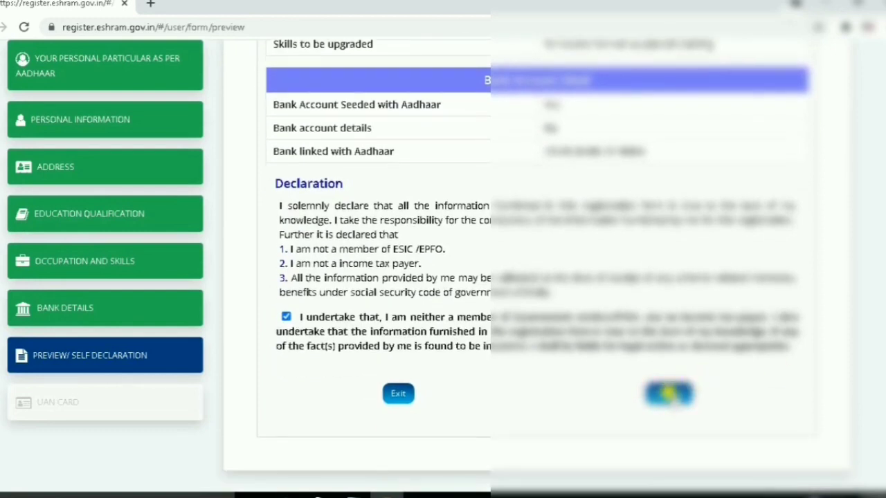
- Request and verify the OTP, then submit the registration to get the UAN card
left_click(670, 393)
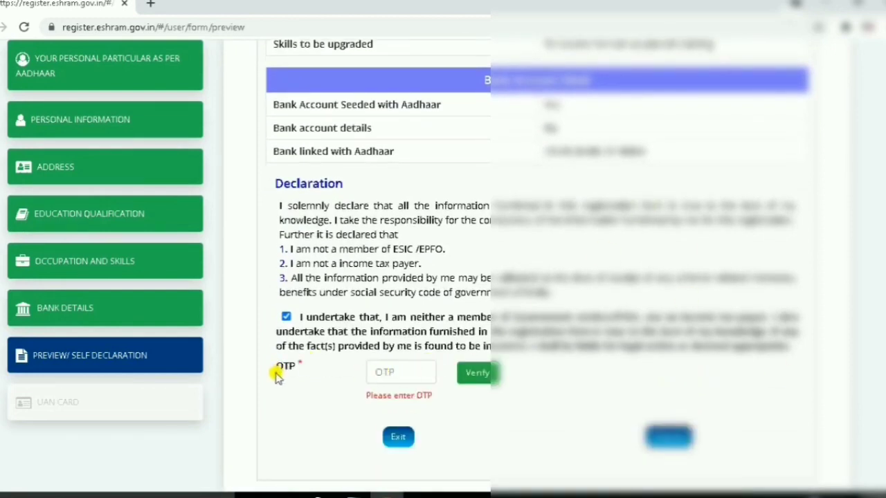
left_click(390, 370)
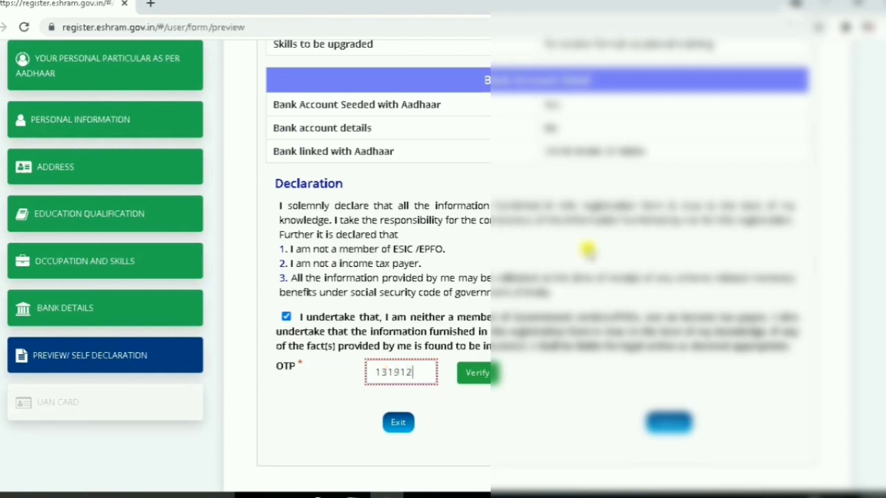
left_click(482, 377)
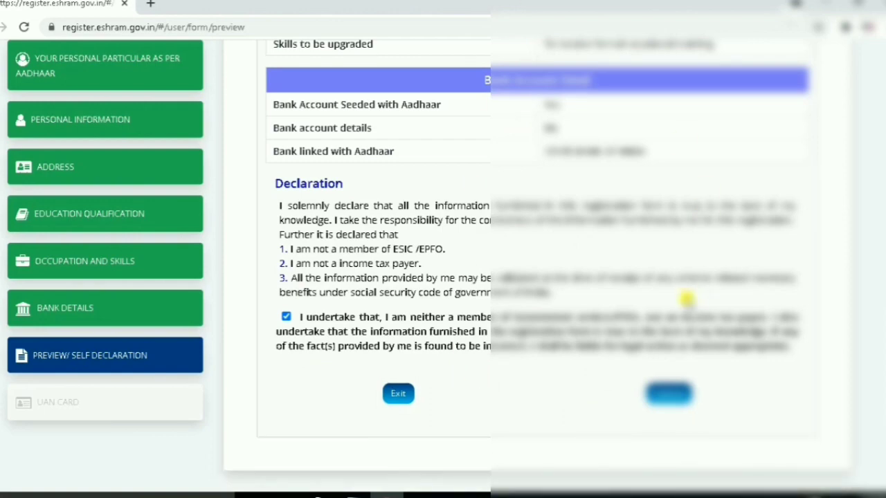
scroll(840, 318, "up", 10)
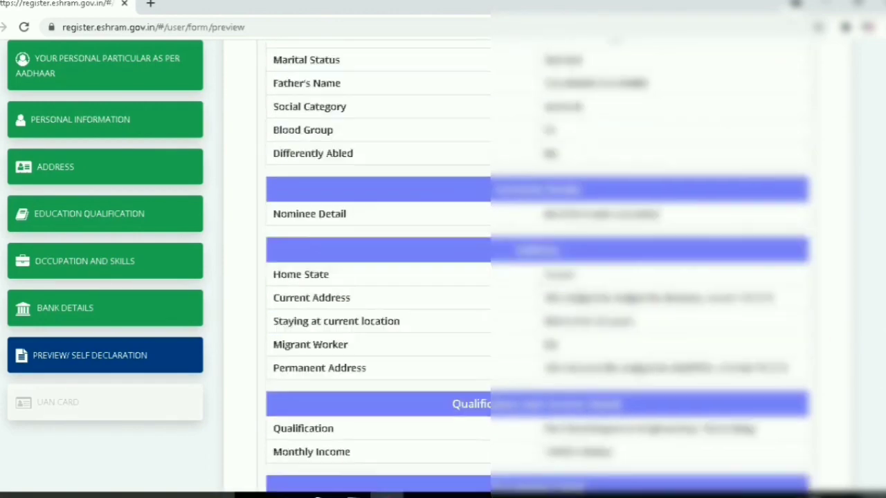
scroll(841, 319, "up", 2)
scroll(840, 318, "down", 10)
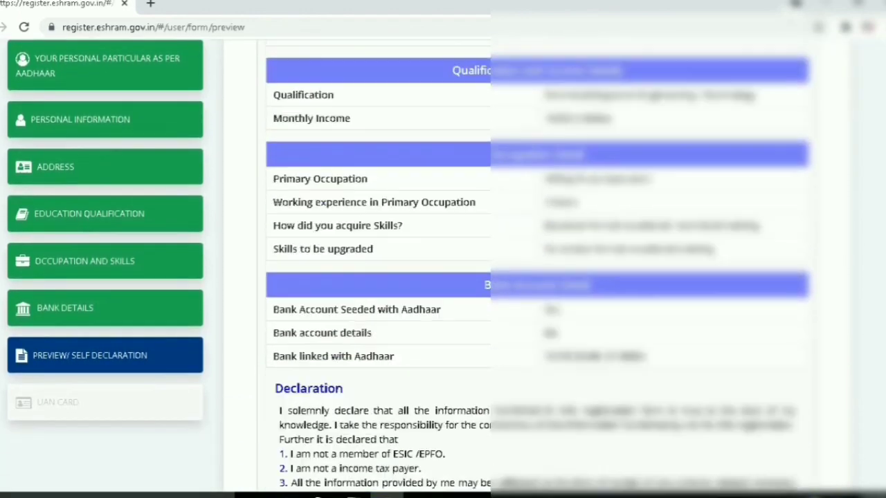
scroll(702, 311, "down", 1)
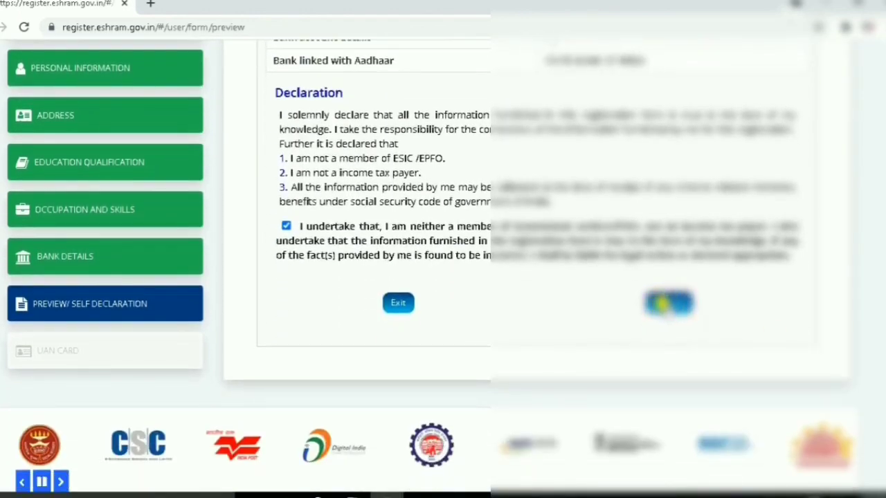
left_click(663, 303)
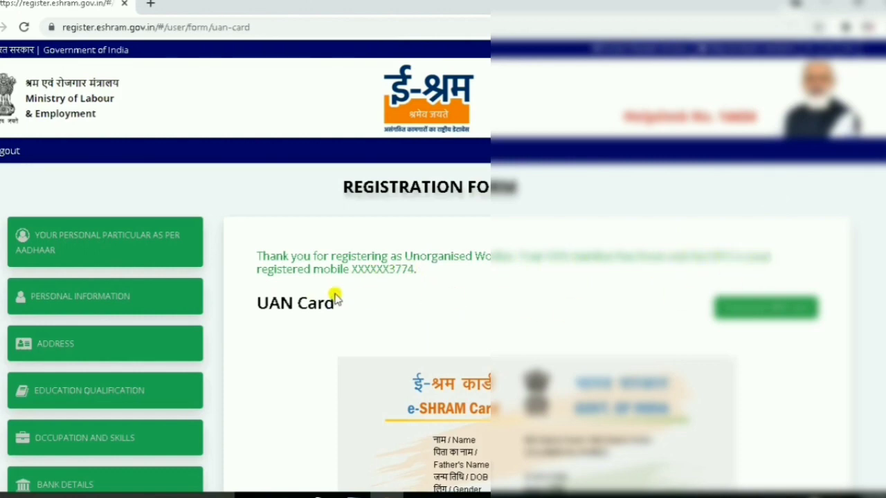
- Review the e-SHRAM card and download it as uan-card.pdf
scroll(443, 277, "down", 2)
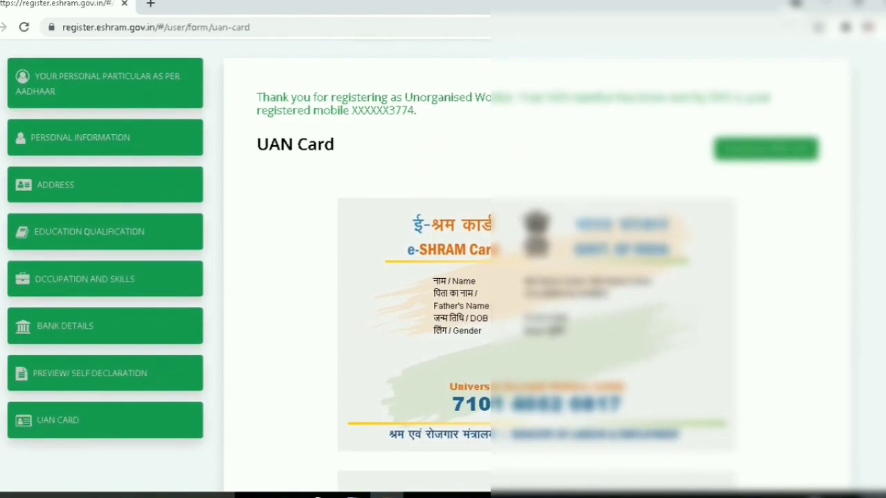
scroll(786, 123, "down", 1)
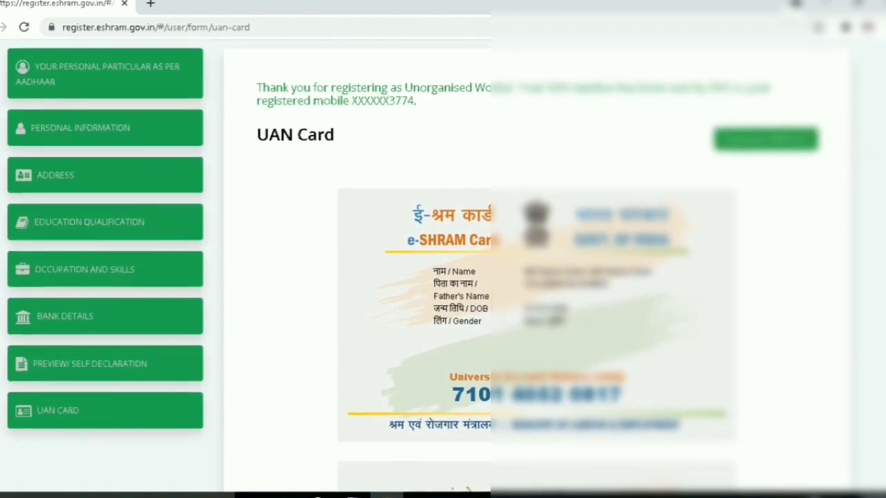
scroll(536, 266, "down", 3)
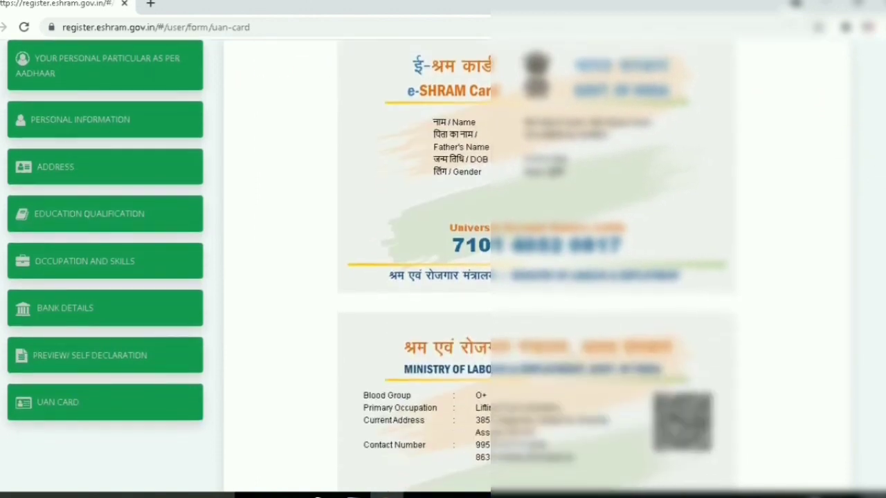
scroll(536, 266, "down", 3)
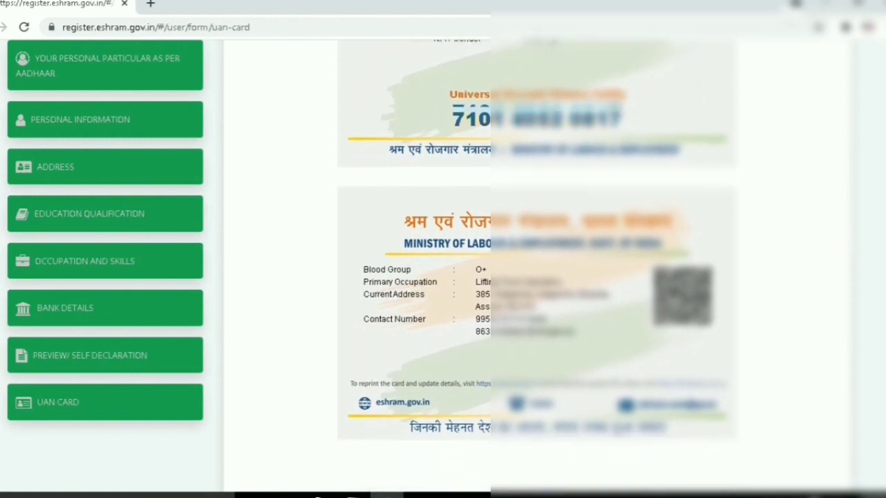
scroll(536, 266, "down", 2)
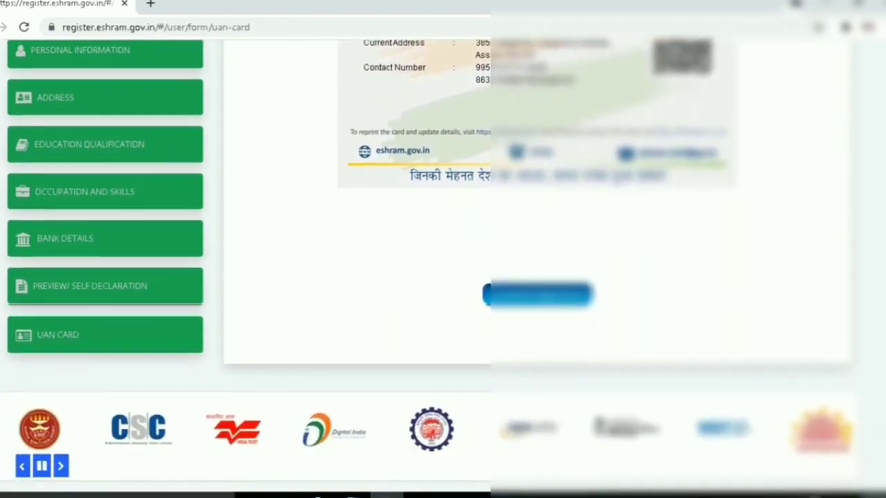
scroll(536, 266, "up", 1)
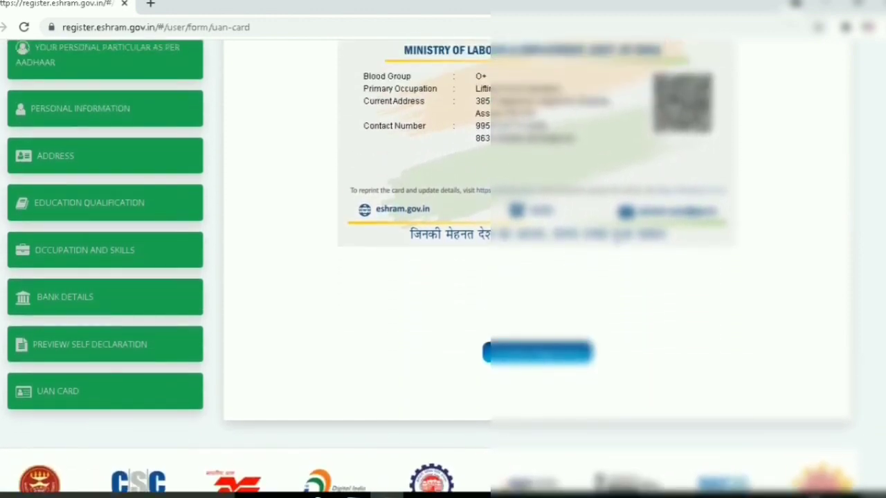
scroll(536, 266, "up", 5)
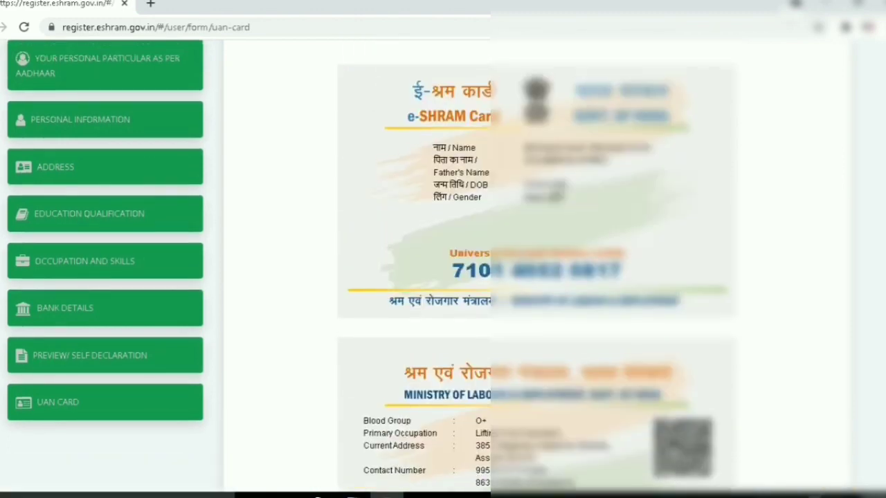
scroll(536, 267, "up", 1)
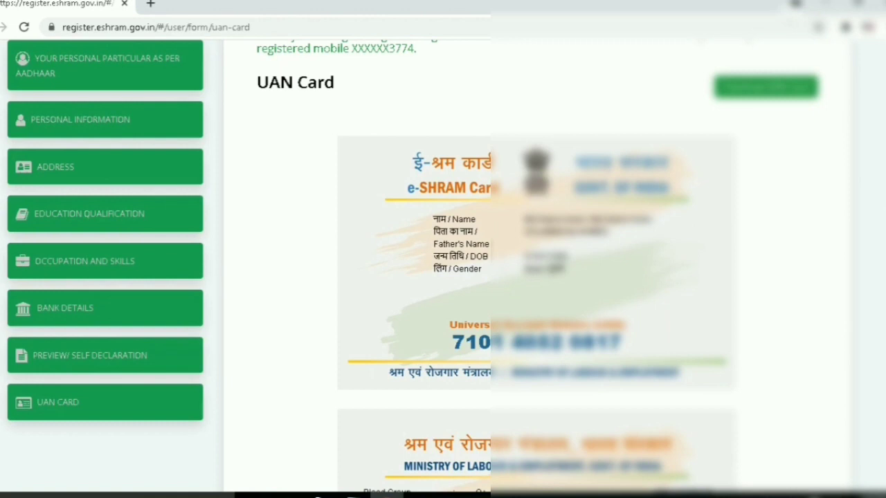
scroll(443, 266, "up", 3)
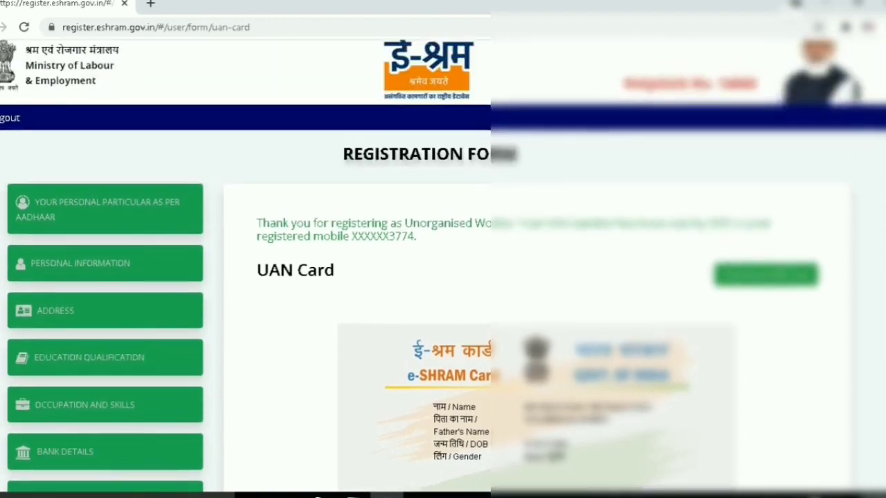
scroll(442, 266, "down", 2)
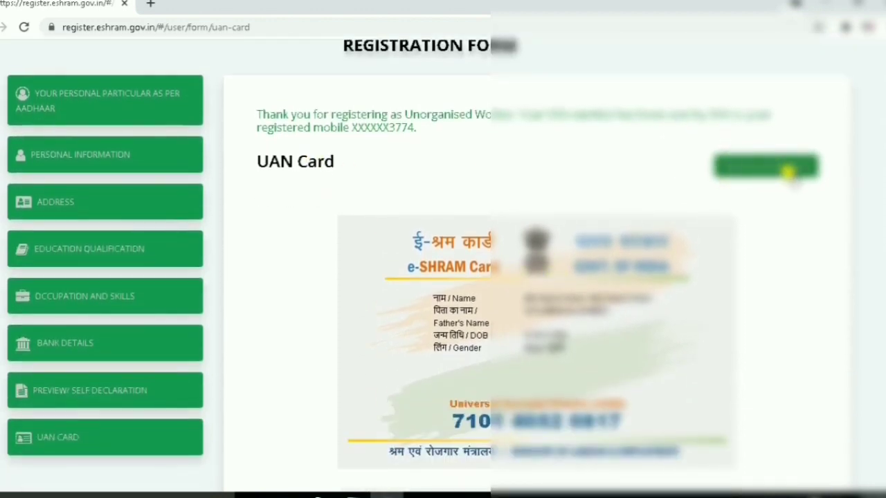
left_click(764, 166)
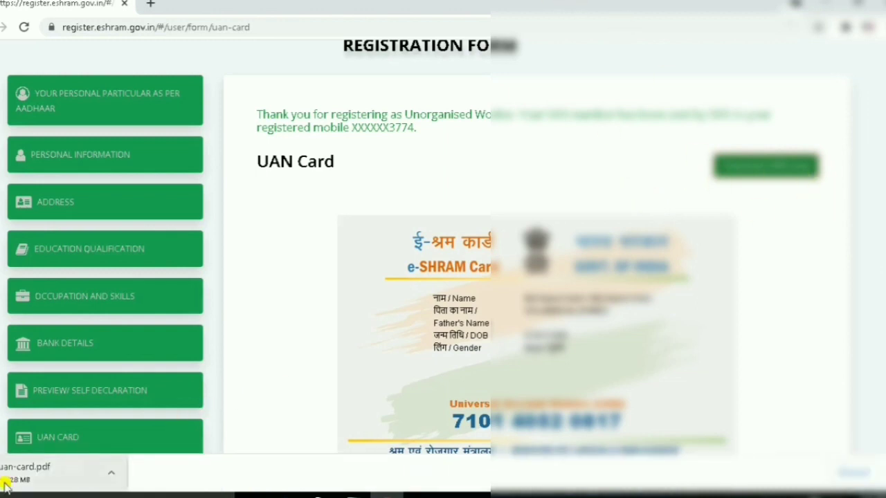
- Move uan-card.pdf from Downloads into the pdf folder on Local Disk (E:)
left_click(109, 476)
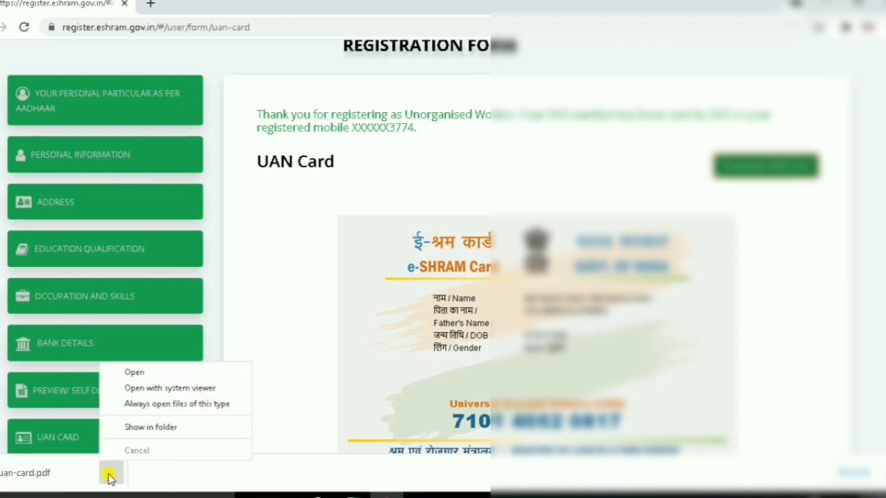
left_click(153, 427)
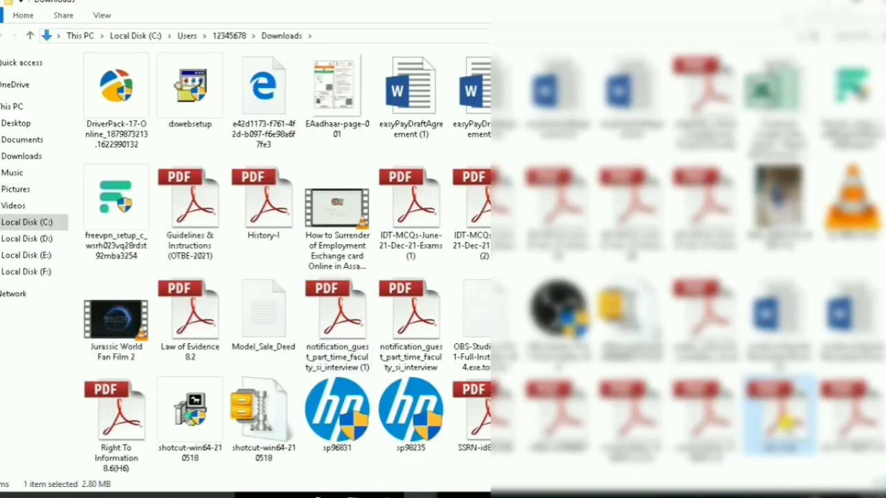
right_click(782, 408)
left_click(782, 406)
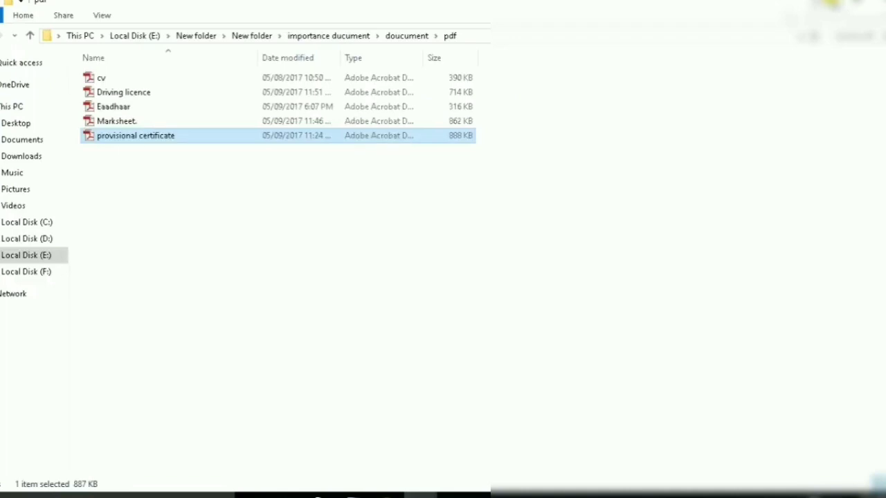
right_click(554, 254)
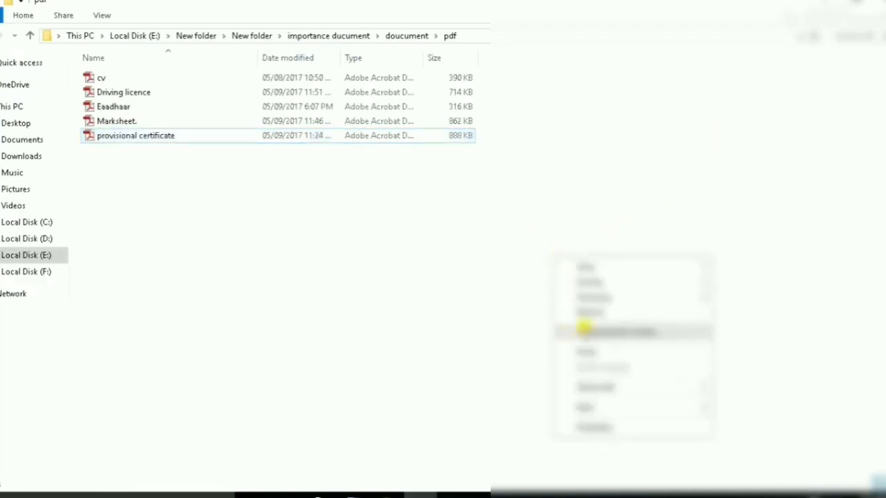
left_click(586, 348)
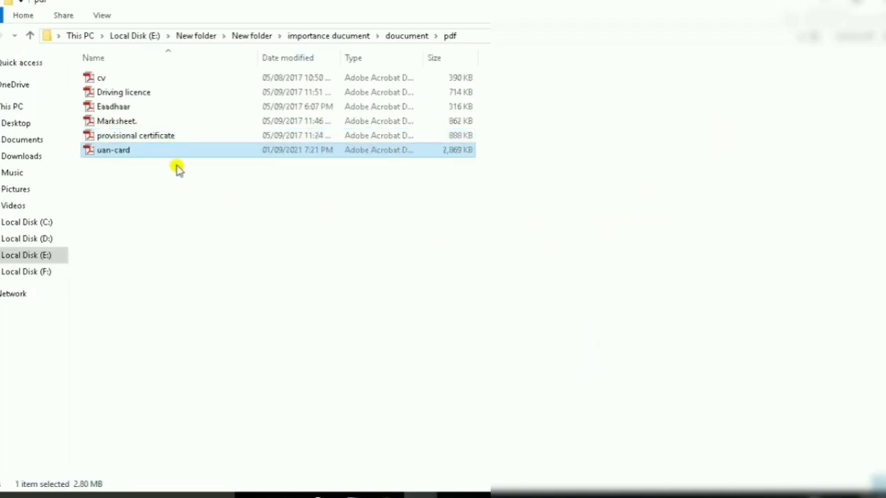
- Open uan-card in Adobe Reader and scroll through the e-SHRAM card
double_click(182, 153)
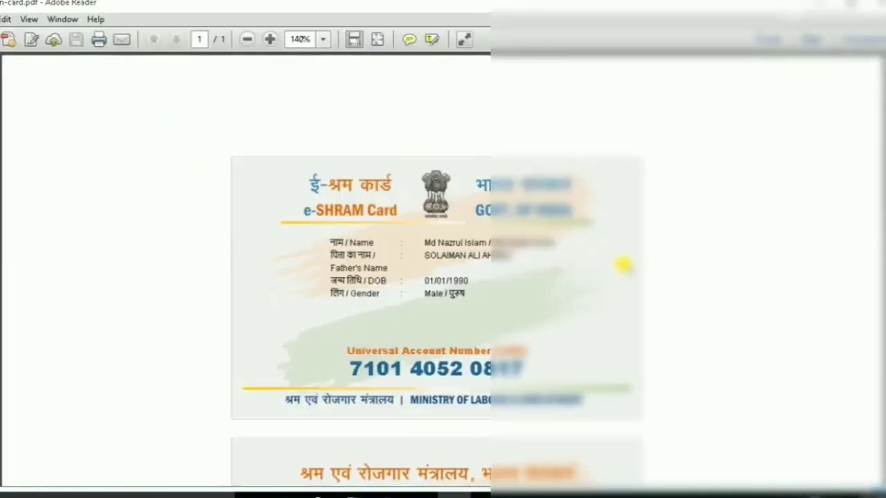
scroll(625, 263, "down", 4)
scroll(623, 263, "down", 3)
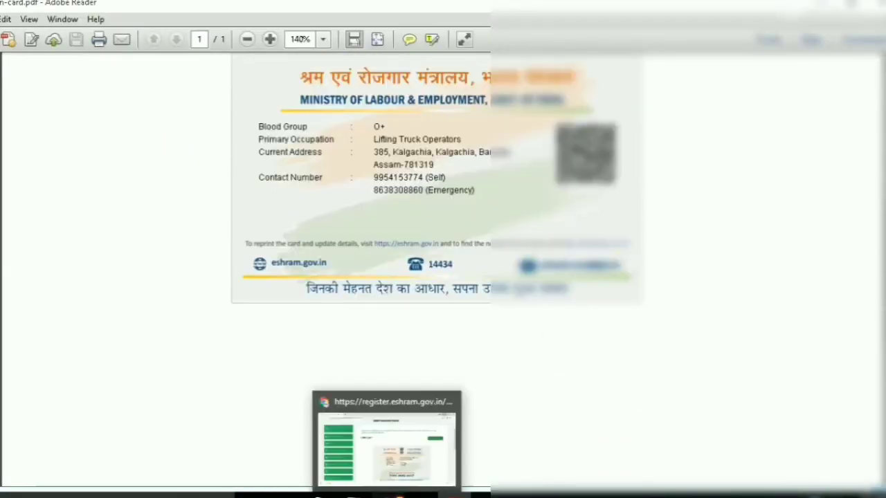